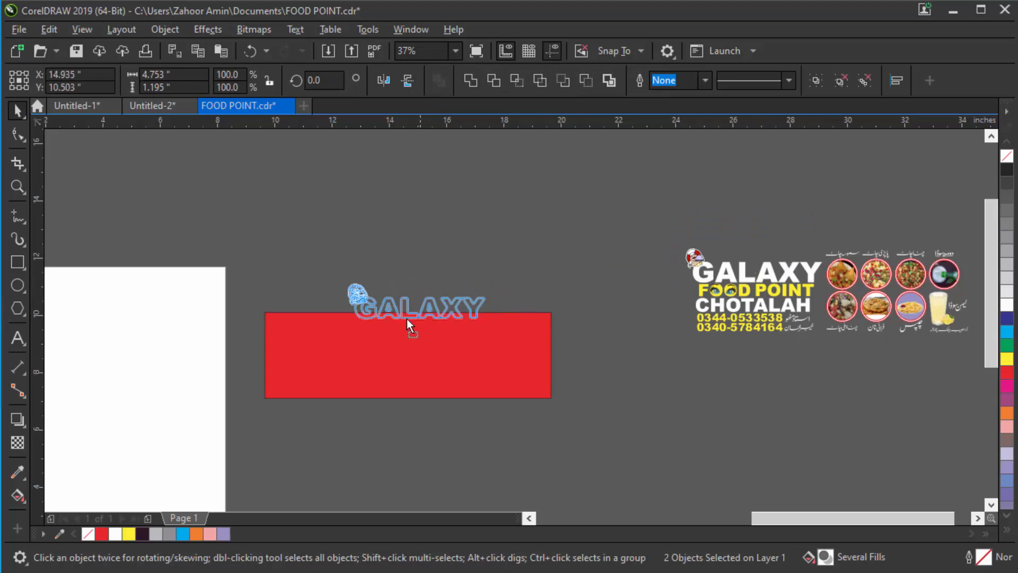
Place the white GALAXY lettering on the upper left part of the red banner
{"action": "scroll", "coordinate": [277, 341], "scroll_direction": "up", "scroll_amount": 2}
{"action": "key", "text": "Escape"}
{"action": "scroll", "coordinate": [302, 382], "scroll_direction": "up", "scroll_amount": 2}
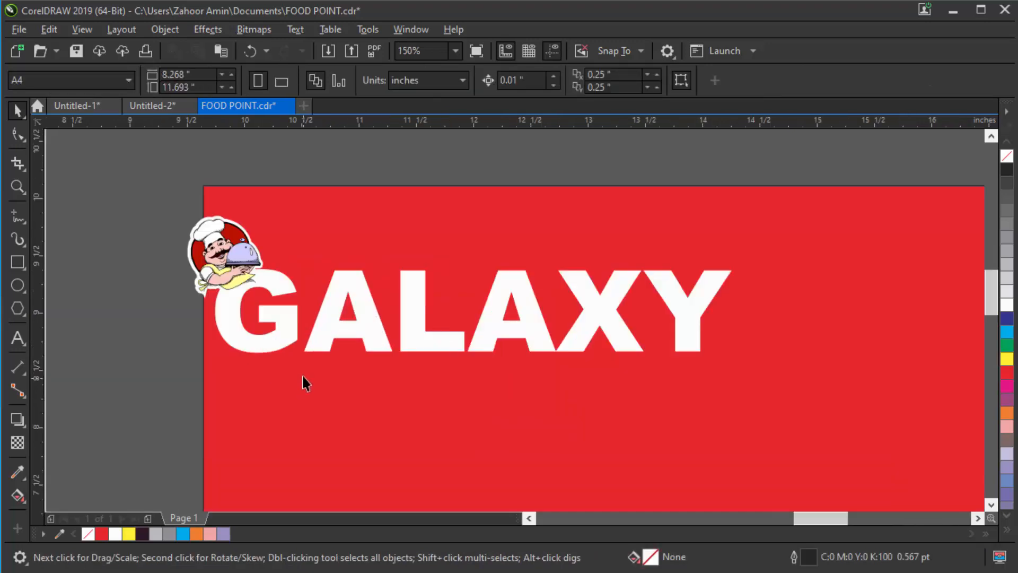
{"action": "left_click", "coordinate": [358, 313]}
{"action": "left_click", "coordinate": [364, 318]}
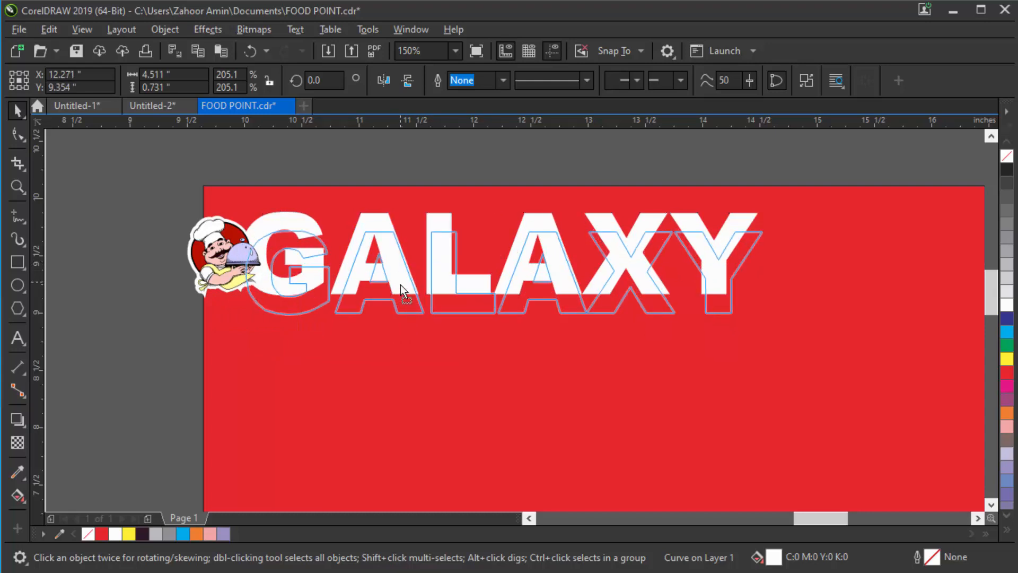
Position the chef logo in the banner's upper-left corner, slightly overlapping the letter G of GALAXY
{"action": "left_click", "coordinate": [231, 251]}
{"action": "left_click_drag", "start_coordinate": [231, 250], "coordinate": [254, 228]}
{"action": "scroll", "coordinate": [254, 228], "scroll_direction": "up", "scroll_amount": 2}
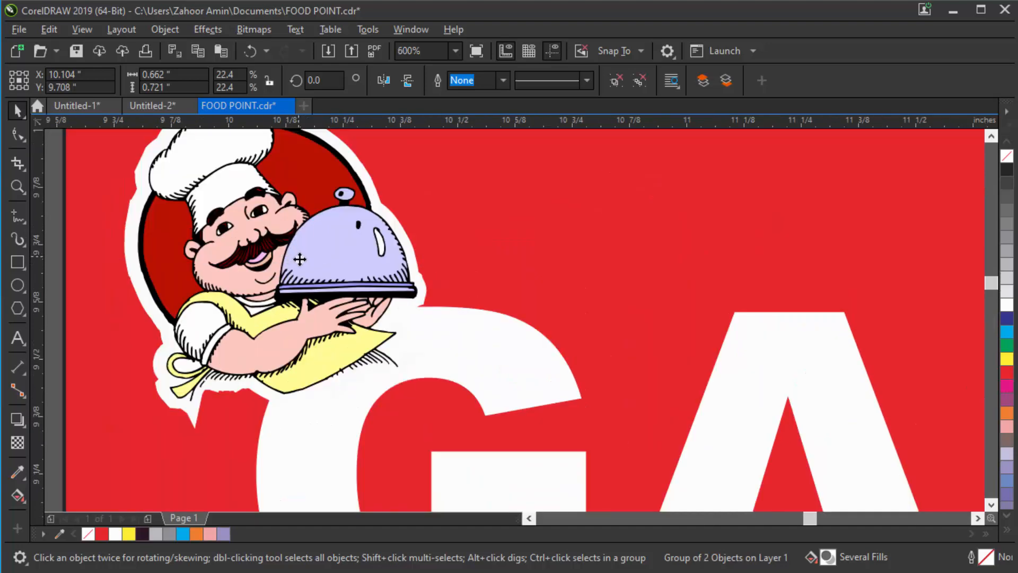
{"action": "left_click_drag", "start_coordinate": [300, 259], "coordinate": [305, 259]}
{"action": "scroll", "coordinate": [305, 259], "scroll_direction": "down", "scroll_amount": 2}
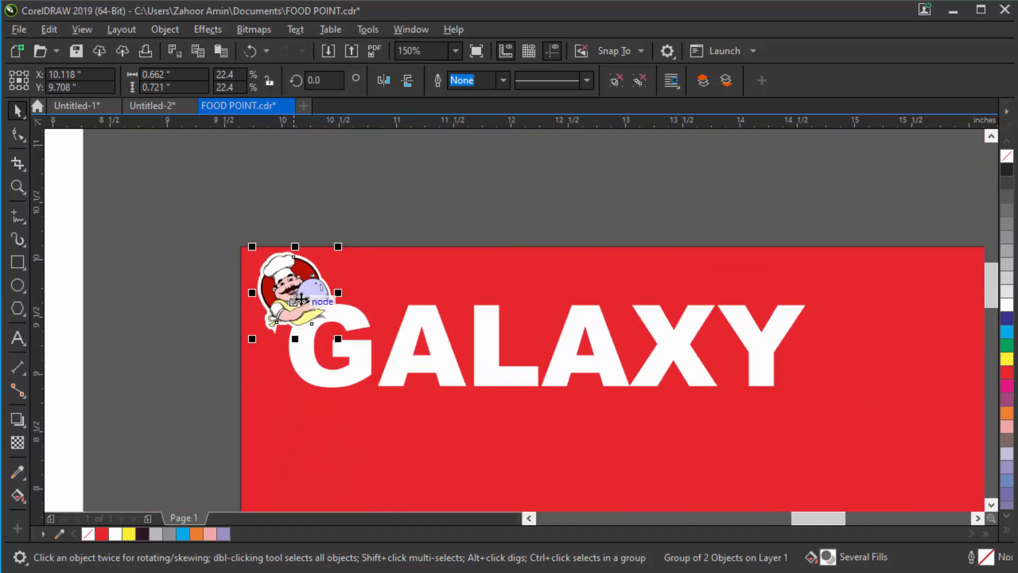
{"action": "left_click", "coordinate": [279, 227]}
Move the yellow FOOD POINT lettering to the empty area just below the red banner
{"action": "scroll", "coordinate": [357, 335], "scroll_direction": "down", "scroll_amount": 2}
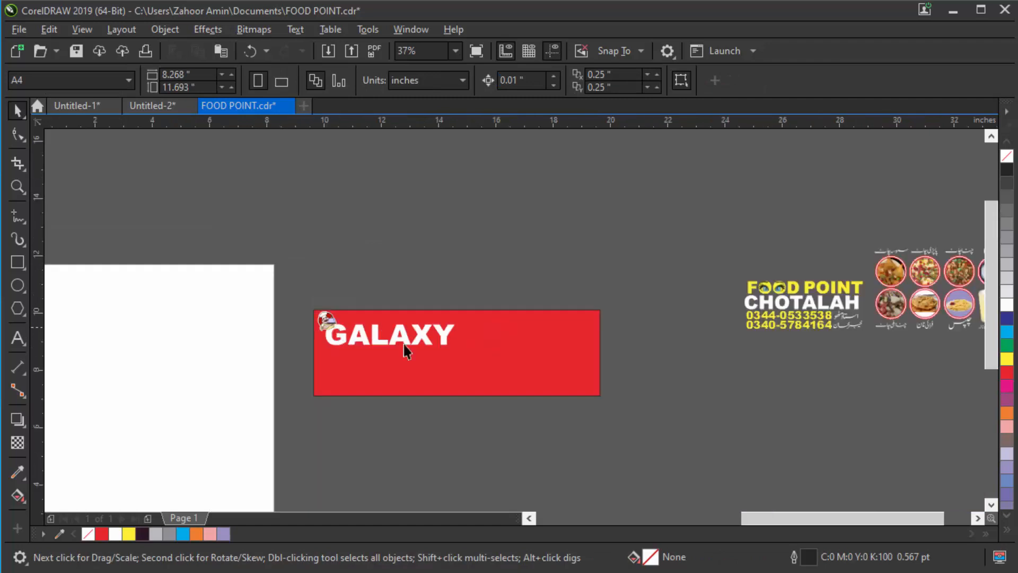
{"action": "left_click_drag", "start_coordinate": [878, 305], "coordinate": [879, 303]}
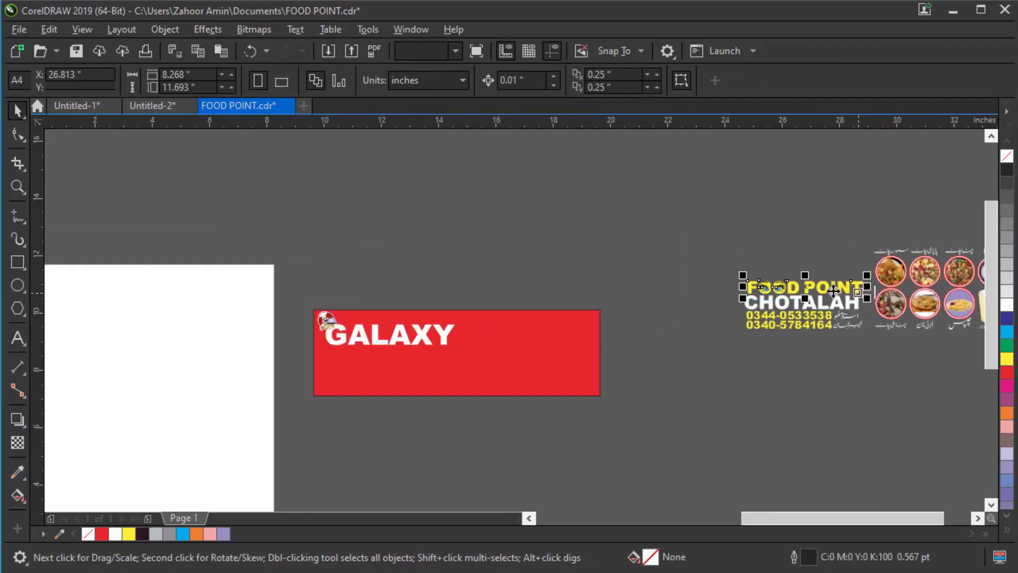
{"action": "left_click_drag", "start_coordinate": [793, 289], "coordinate": [444, 423]}
{"action": "left_click", "coordinate": [443, 461]}
{"action": "scroll", "coordinate": [444, 456], "scroll_direction": "up", "scroll_amount": 2}
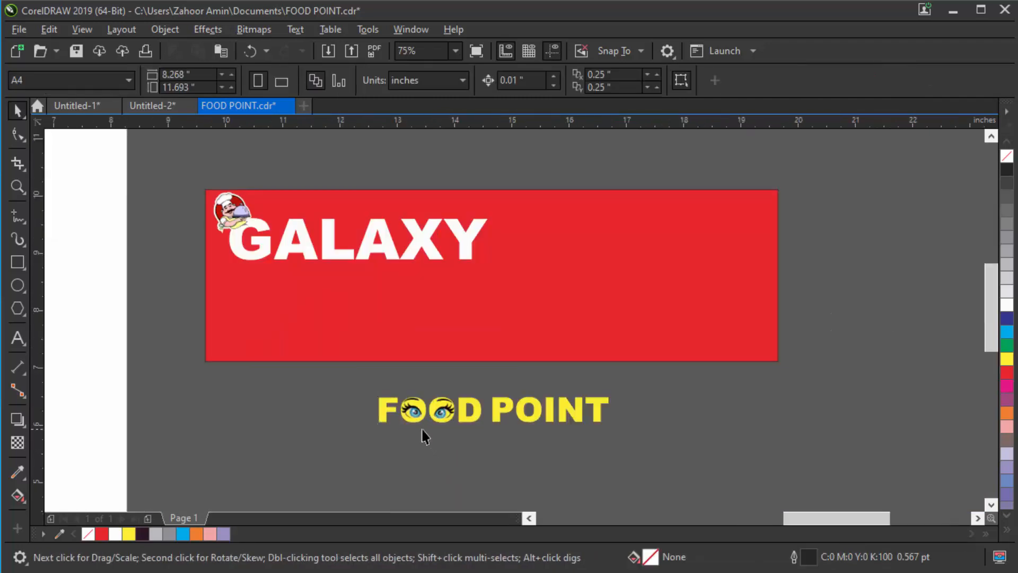
Ungroup the yellow FOOD lettering that holds the two eye images
{"action": "left_click", "coordinate": [407, 393]}
{"action": "scroll", "coordinate": [406, 397], "scroll_direction": "up", "scroll_amount": 1}
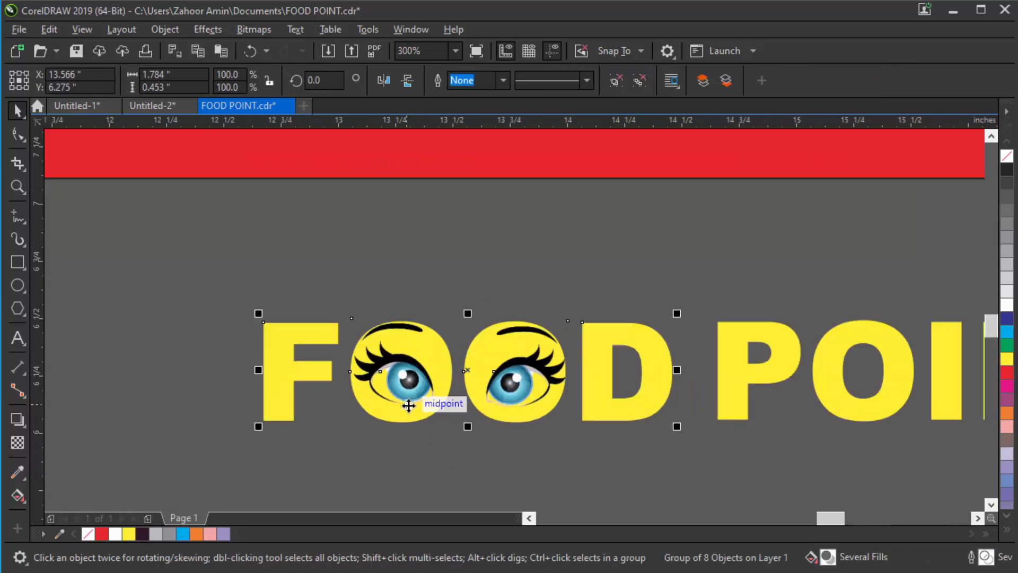
{"action": "scroll", "coordinate": [410, 361], "scroll_direction": "down", "scroll_amount": 1}
{"action": "scroll", "coordinate": [420, 374], "scroll_direction": "up", "scroll_amount": 1}
{"action": "right_click", "coordinate": [406, 372]}
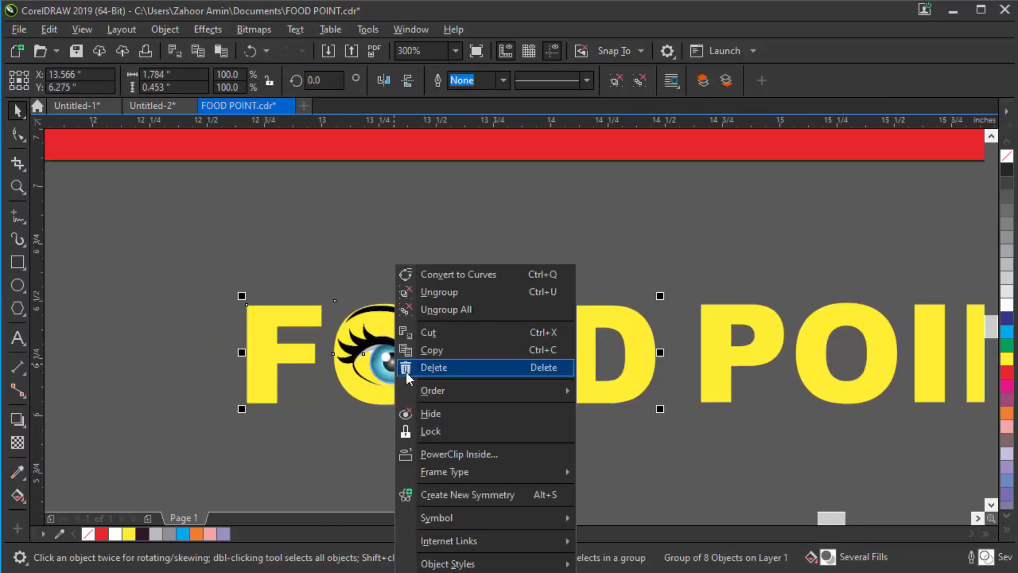
{"action": "left_click", "coordinate": [440, 240]}
Move the left eye image up off the first O of FOOD and undo the move
{"action": "left_click", "coordinate": [392, 361], "text": "ctrl"}
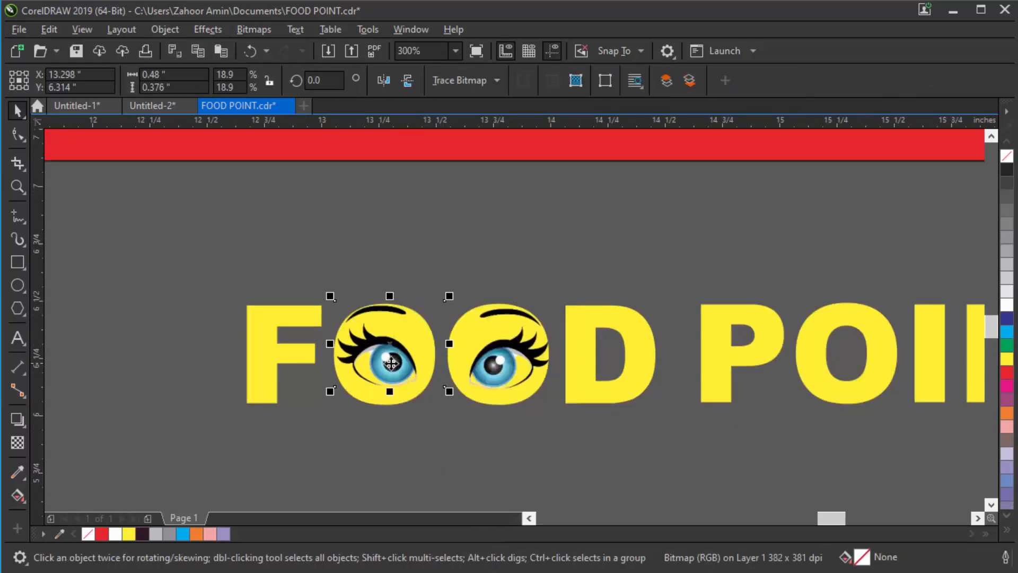
{"action": "scroll", "coordinate": [390, 362], "scroll_direction": "up", "scroll_amount": 1}
{"action": "scroll", "coordinate": [391, 356], "scroll_direction": "down", "scroll_amount": 1}
{"action": "left_click_drag", "start_coordinate": [391, 356], "coordinate": [375, 273]}
{"action": "key", "text": "ctrl+z"}
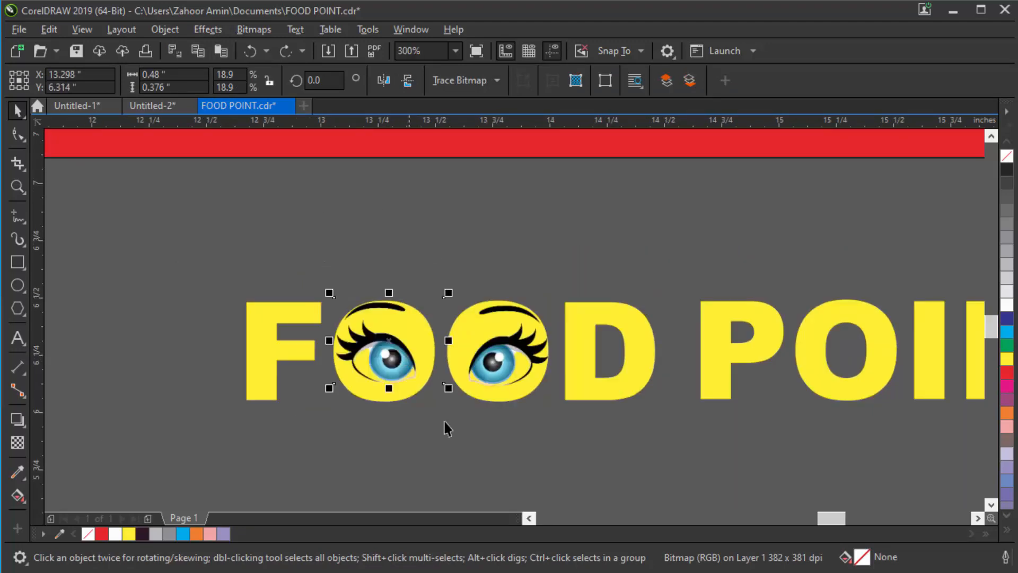
Group all the FOOD letters together with their eye images
{"action": "key", "text": "Escape"}
{"action": "left_click_drag", "start_coordinate": [192, 267], "coordinate": [677, 459]}
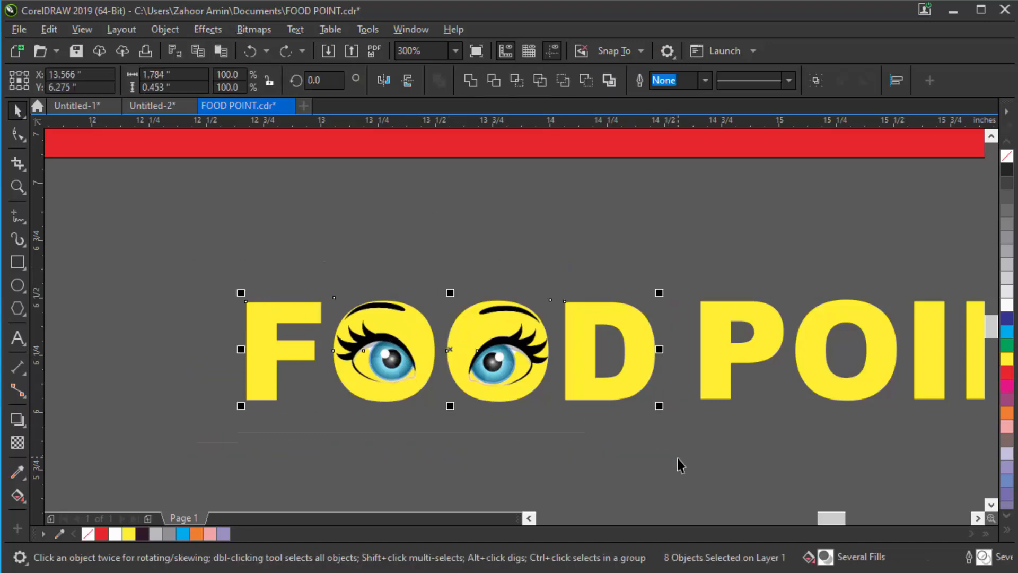
{"action": "key", "text": "ctrl+g"}
Place the whole FOOD POINT lettering directly beneath GALAXY on the banner and enlarge it to about 4.09 in wide
{"action": "scroll", "coordinate": [542, 398], "scroll_direction": "down", "scroll_amount": 1}
{"action": "scroll", "coordinate": [542, 397], "scroll_direction": "down", "scroll_amount": 1}
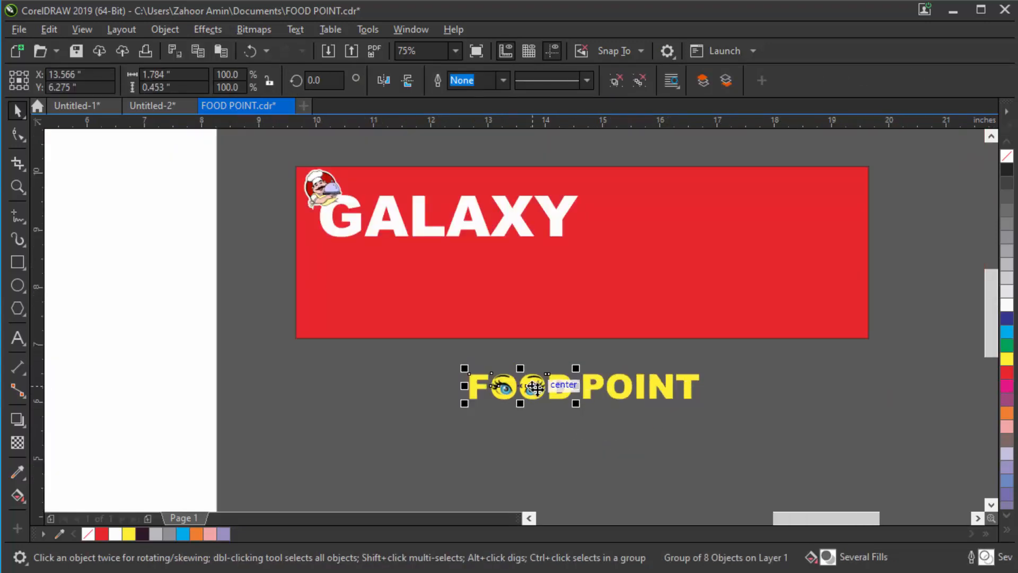
{"action": "left_click", "coordinate": [740, 425]}
{"action": "left_click_drag", "start_coordinate": [741, 424], "coordinate": [387, 345]}
{"action": "left_click_drag", "start_coordinate": [540, 397], "coordinate": [397, 260]}
{"action": "scroll", "coordinate": [466, 254], "scroll_direction": "up", "scroll_amount": 1}
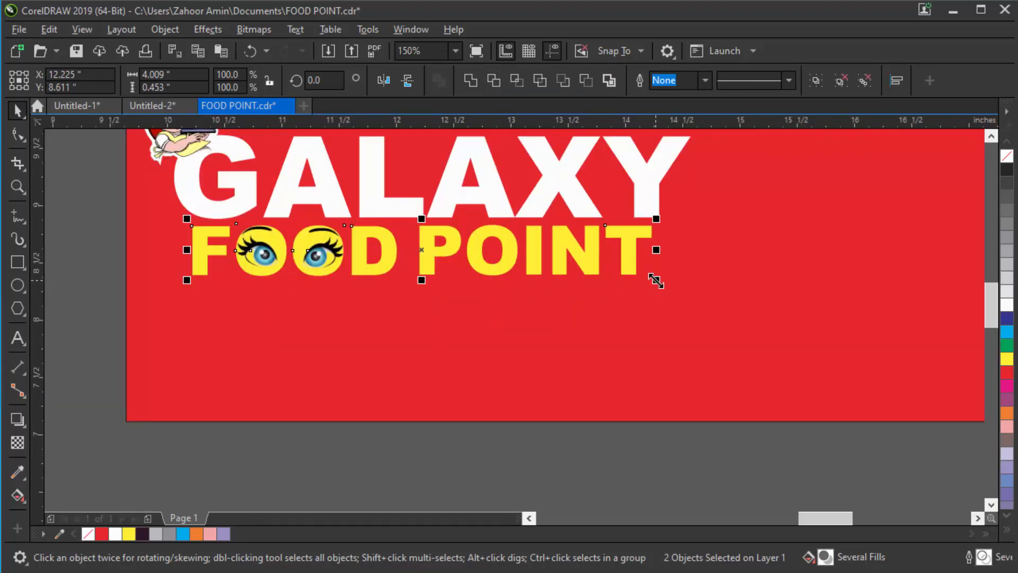
{"action": "left_click_drag", "start_coordinate": [656, 280], "coordinate": [665, 282]}
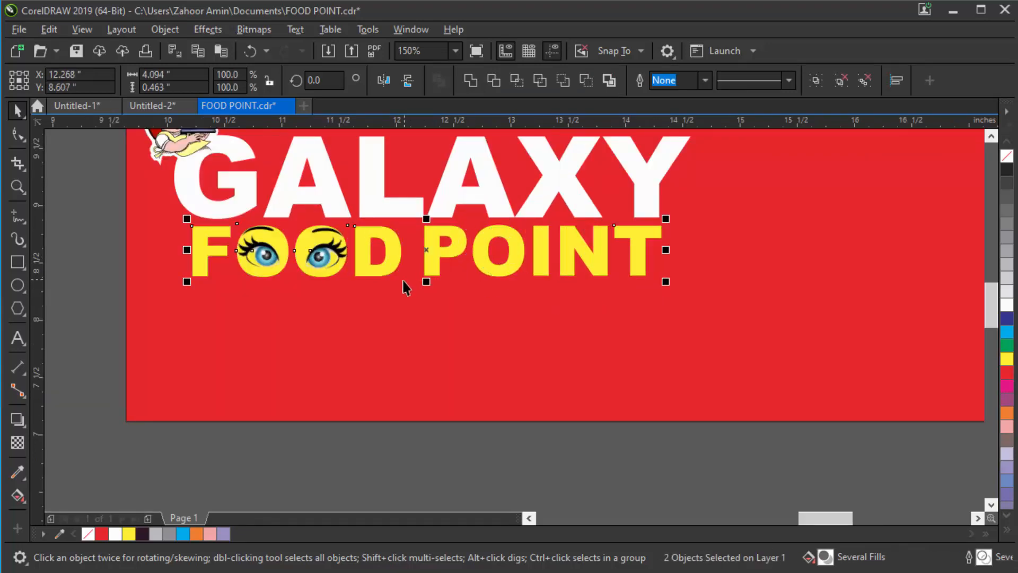
{"action": "scroll", "coordinate": [404, 289], "scroll_direction": "down", "scroll_amount": 1}
{"action": "left_click", "coordinate": [454, 443]}
Move the white CHOTALAH lettering onto the banner directly beneath FOOD POINT, aligned with its left edge
{"action": "scroll", "coordinate": [389, 333], "scroll_direction": "down", "scroll_amount": 1}
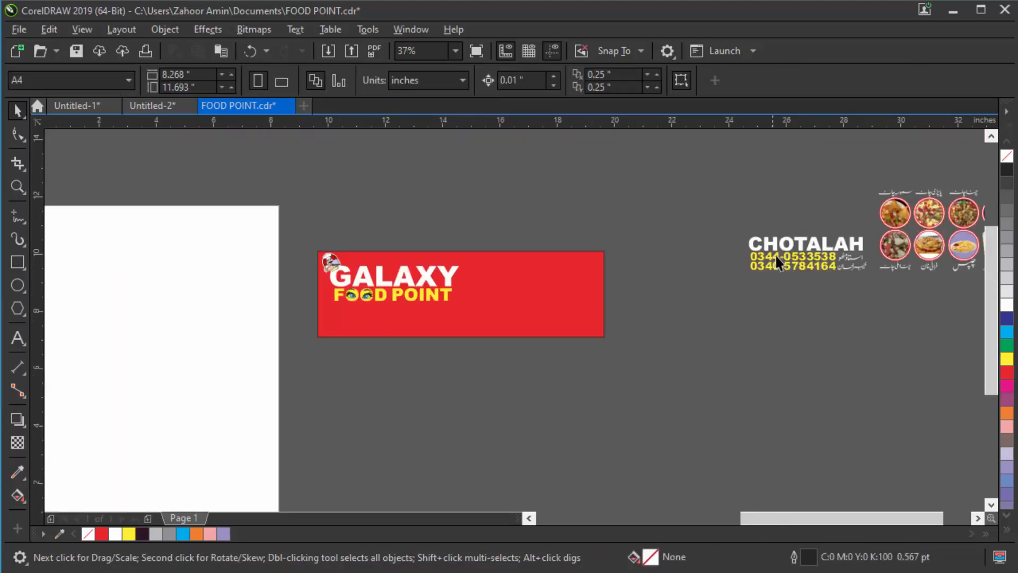
{"action": "left_click_drag", "start_coordinate": [777, 246], "coordinate": [394, 358]}
{"action": "scroll", "coordinate": [393, 298], "scroll_direction": "up", "scroll_amount": 1}
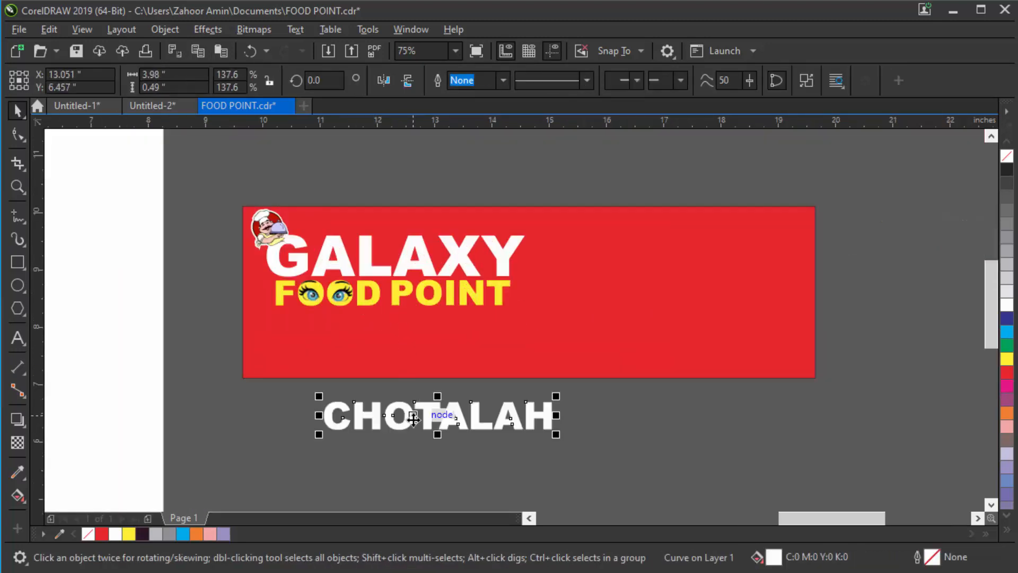
{"action": "left_click_drag", "start_coordinate": [413, 419], "coordinate": [364, 321]}
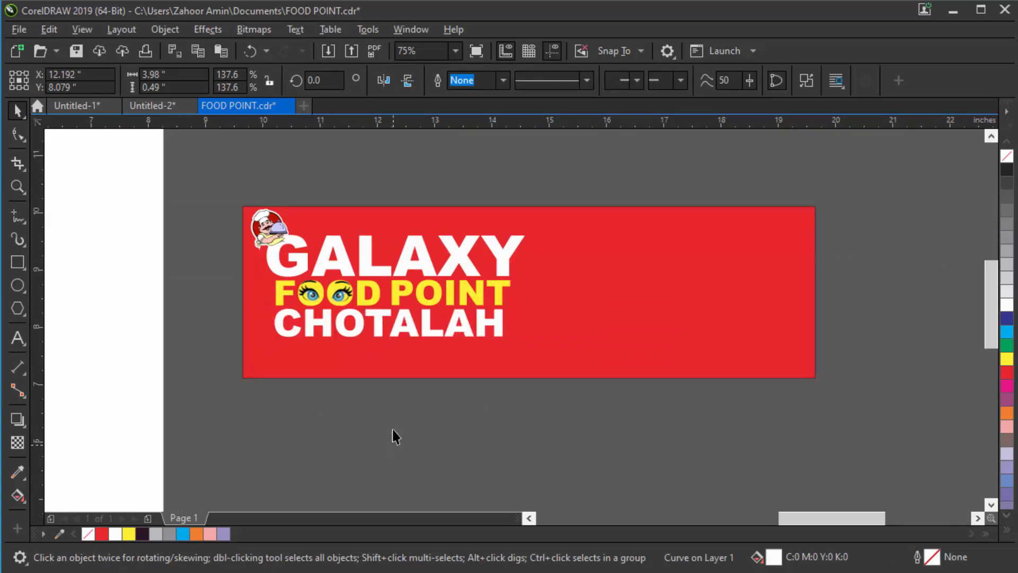
{"action": "left_click", "coordinate": [393, 432]}
{"action": "scroll", "coordinate": [361, 310], "scroll_direction": "up", "scroll_amount": 2}
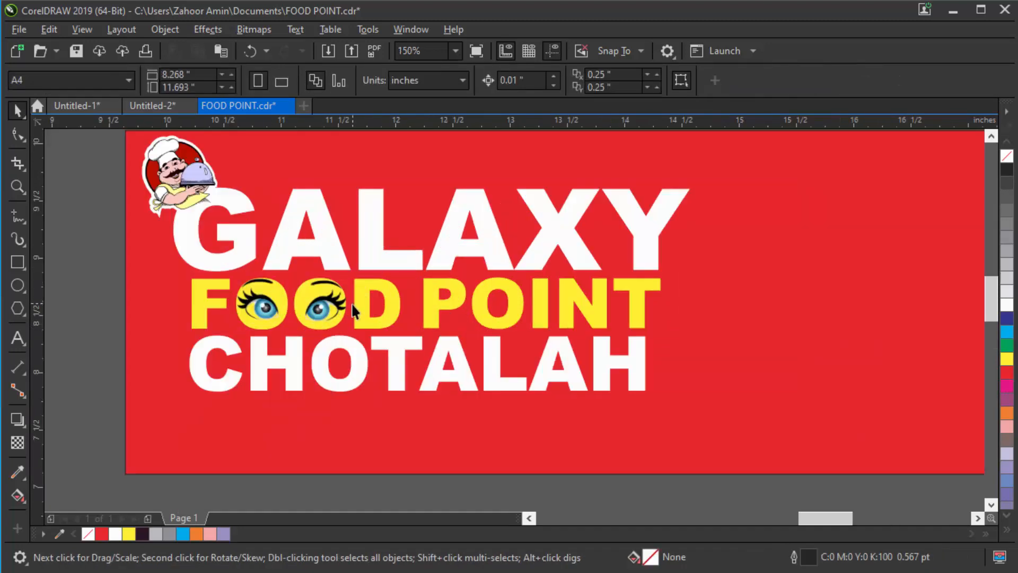
Move the six round food pictures in the first three columns, with their Urdu labels, onto the banner beside the GALAXY lettering
{"action": "scroll", "coordinate": [367, 358], "scroll_direction": "down", "scroll_amount": 6}
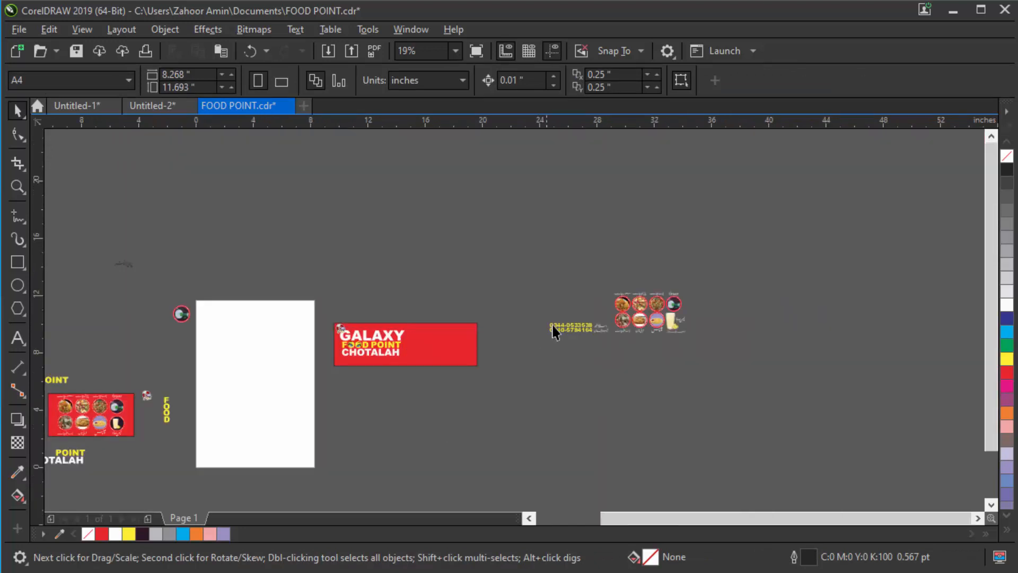
{"action": "scroll", "coordinate": [554, 331], "scroll_direction": "up", "scroll_amount": 2}
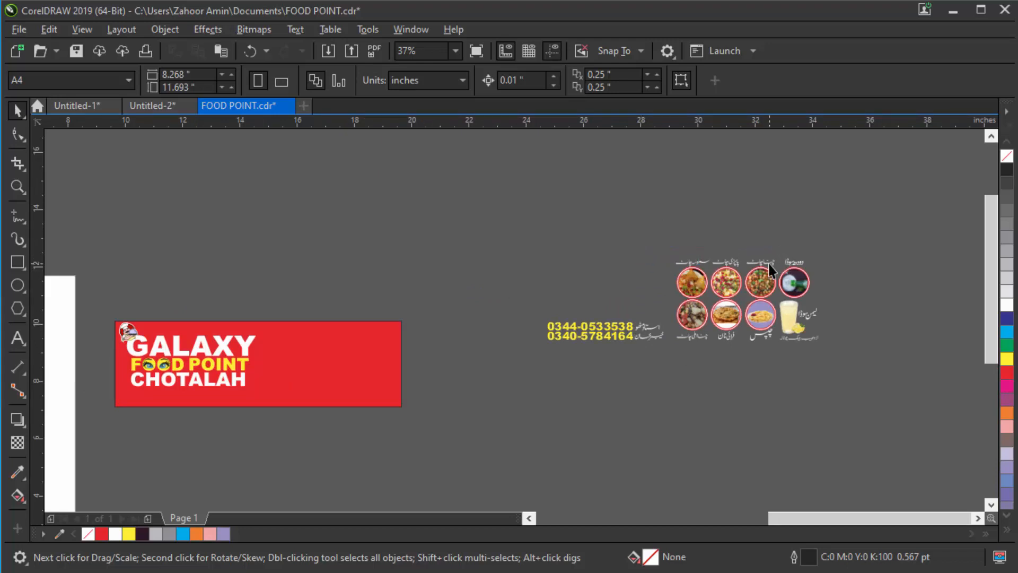
{"action": "scroll", "coordinate": [769, 271], "scroll_direction": "up", "scroll_amount": 4}
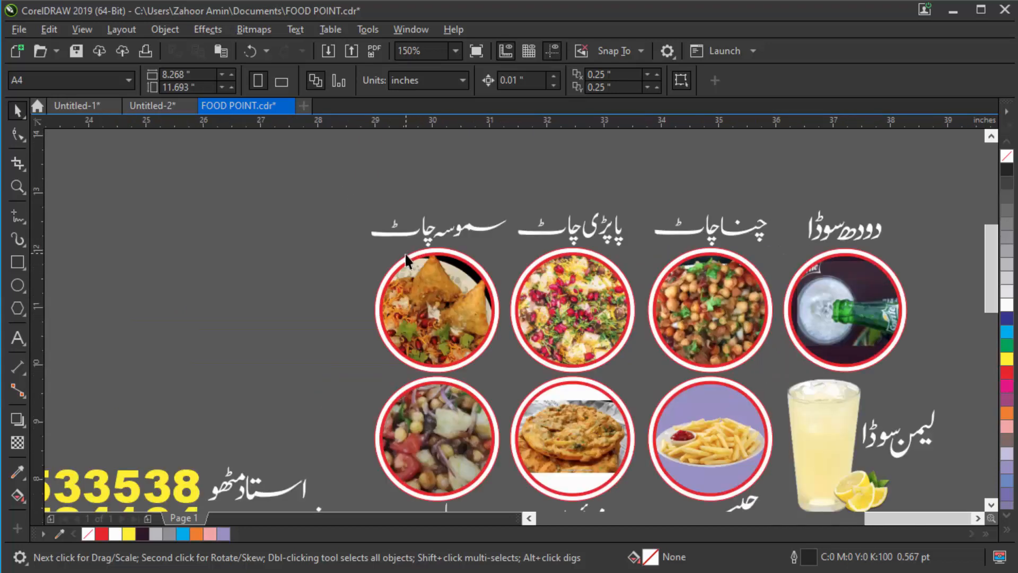
{"action": "scroll", "coordinate": [405, 252], "scroll_direction": "down", "scroll_amount": 1}
{"action": "scroll", "coordinate": [413, 266], "scroll_direction": "up", "scroll_amount": 1}
{"action": "scroll", "coordinate": [454, 329], "scroll_direction": "down", "scroll_amount": 2}
{"action": "scroll", "coordinate": [488, 297], "scroll_direction": "up", "scroll_amount": 1}
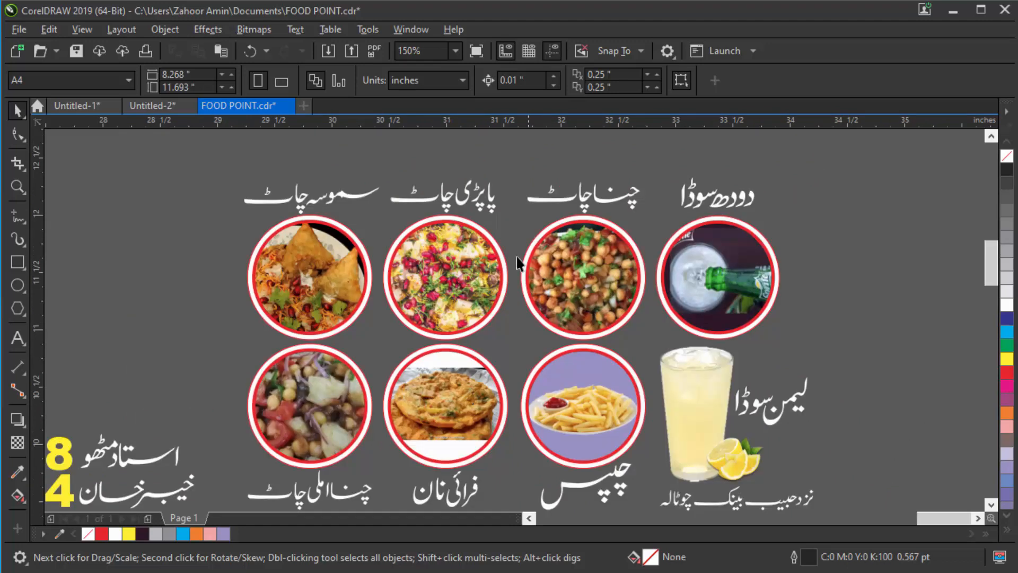
{"action": "scroll", "coordinate": [529, 312], "scroll_direction": "down", "scroll_amount": 1}
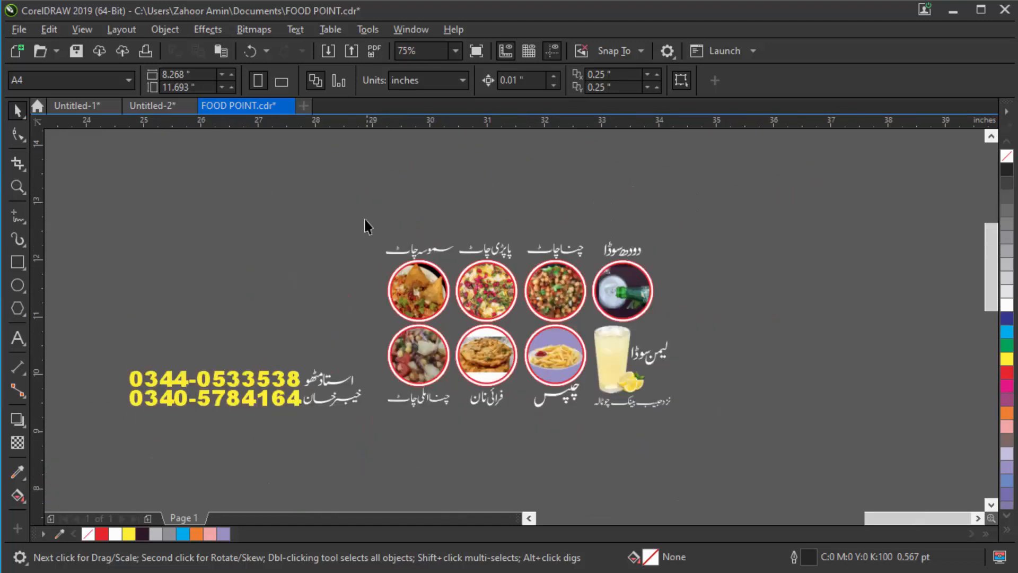
{"action": "left_click_drag", "start_coordinate": [511, 396], "coordinate": [600, 414]}
{"action": "scroll", "coordinate": [523, 317], "scroll_direction": "down", "scroll_amount": 2}
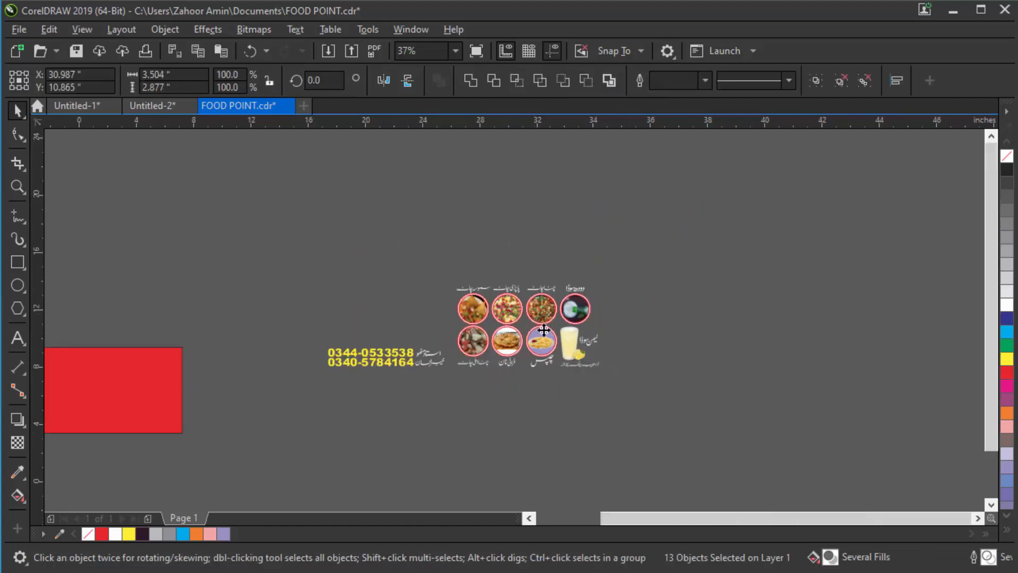
{"action": "left_click_drag", "start_coordinate": [524, 317], "coordinate": [314, 313]}
{"action": "scroll", "coordinate": [295, 366], "scroll_direction": "up", "scroll_amount": 2}
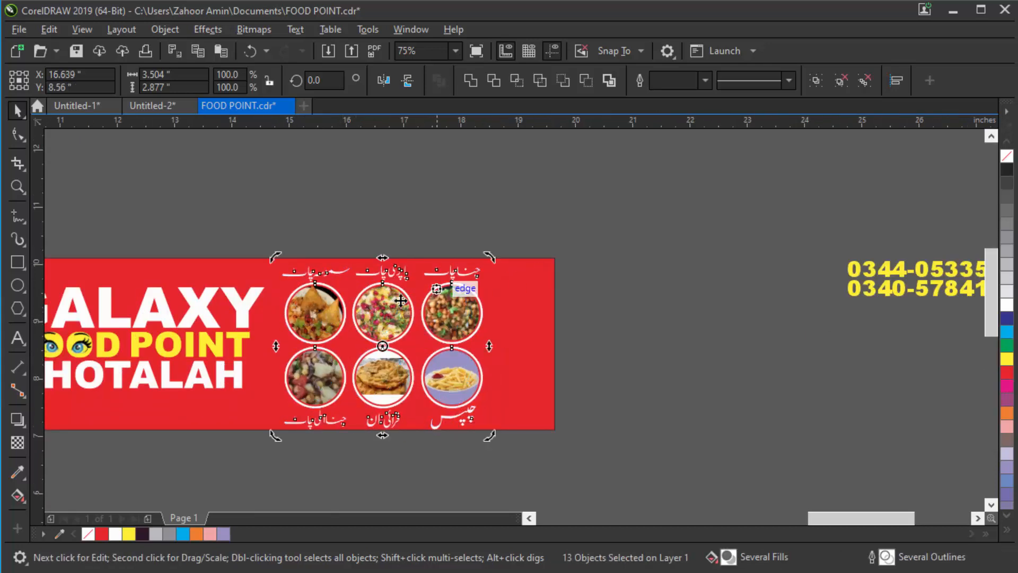
Move the round chickpea picture out of the upper row to the banner's right edge, leaving its label in place
{"action": "scroll", "coordinate": [350, 299], "scroll_direction": "up", "scroll_amount": 2}
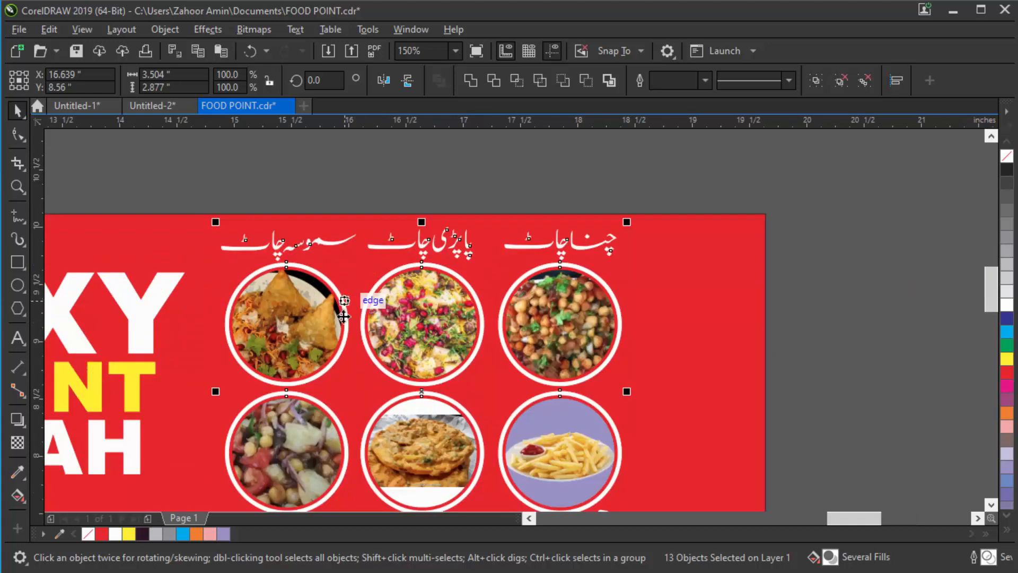
{"action": "scroll", "coordinate": [419, 303], "scroll_direction": "down", "scroll_amount": 2}
{"action": "scroll", "coordinate": [408, 367], "scroll_direction": "up", "scroll_amount": 2}
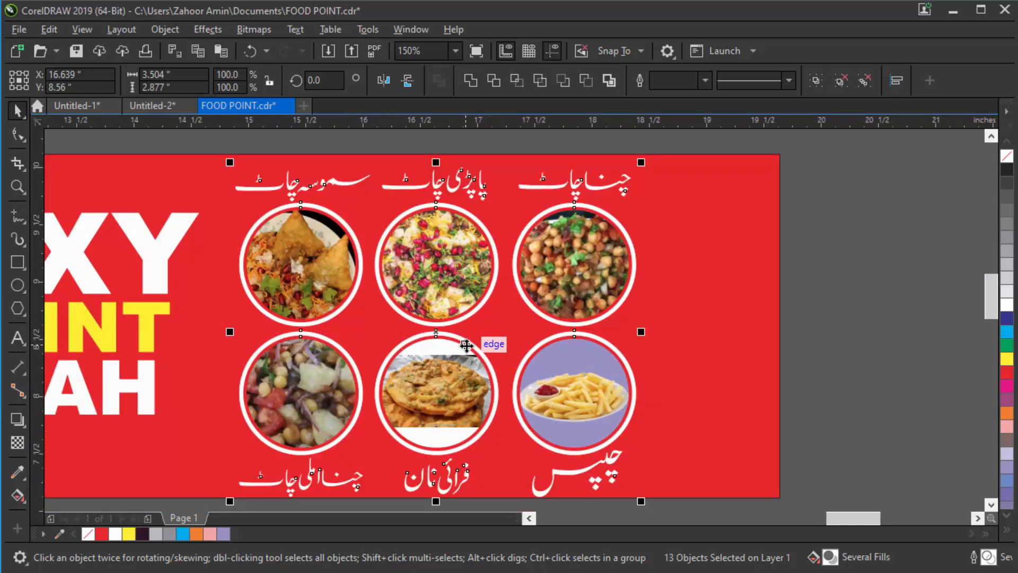
{"action": "scroll", "coordinate": [466, 345], "scroll_direction": "down", "scroll_amount": 2}
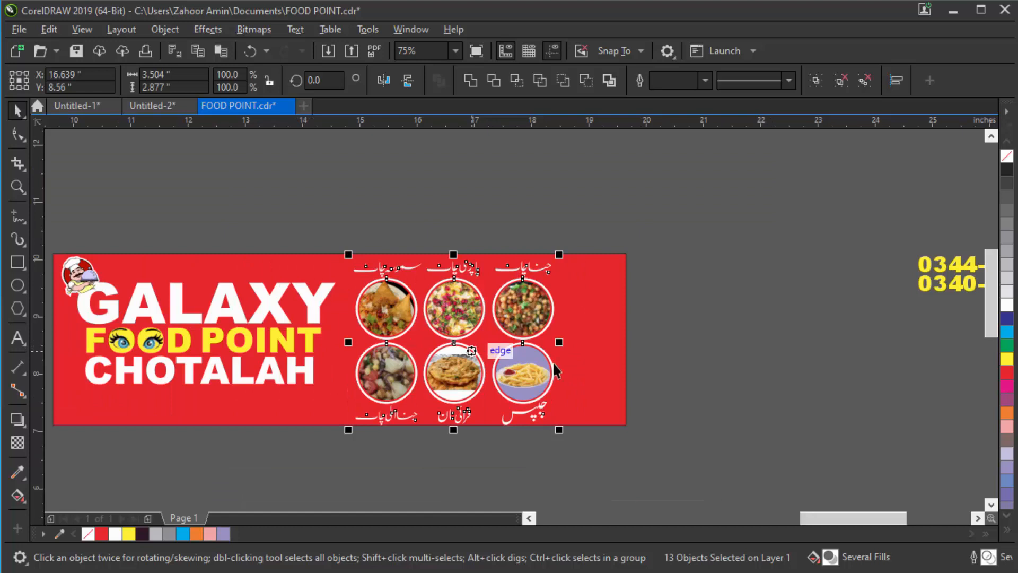
{"action": "left_click", "coordinate": [711, 352]}
{"action": "left_click", "coordinate": [516, 301]}
{"action": "scroll", "coordinate": [525, 307], "scroll_direction": "up", "scroll_amount": 2}
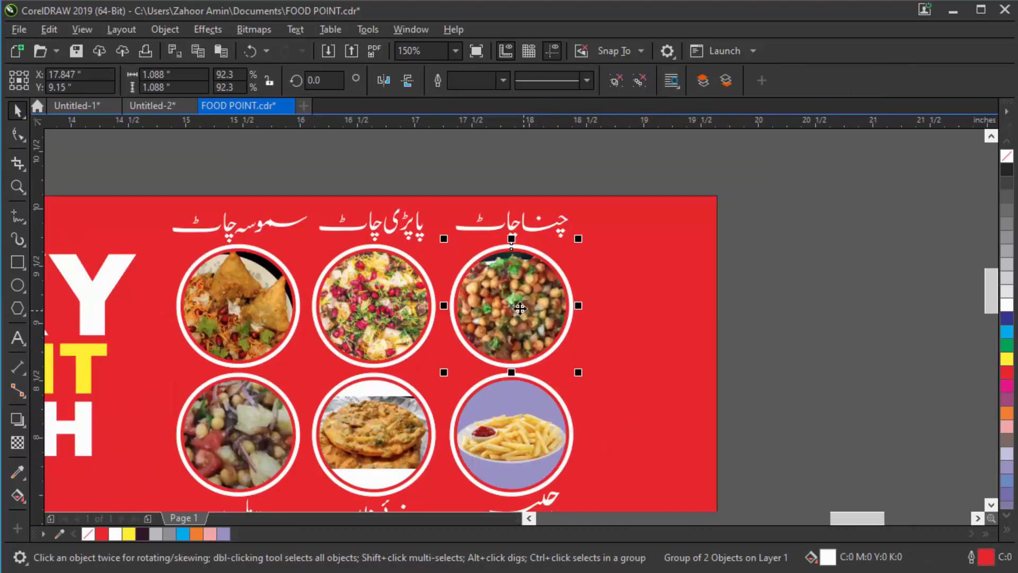
{"action": "left_click_drag", "start_coordinate": [754, 305], "coordinate": [764, 300]}
{"action": "scroll", "coordinate": [537, 270], "scroll_direction": "down", "scroll_amount": 2}
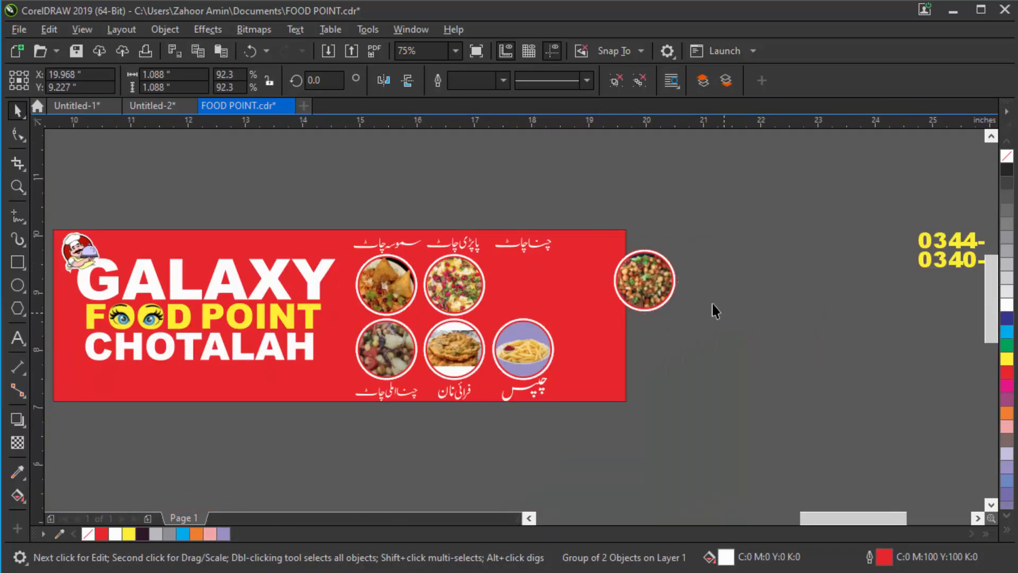
Ungroup the chickpea picture from its white backing circle
{"action": "left_click", "coordinate": [712, 304]}
{"action": "scroll", "coordinate": [656, 279], "scroll_direction": "up", "scroll_amount": 4}
{"action": "scroll", "coordinate": [447, 267], "scroll_direction": "down", "scroll_amount": 2}
{"action": "scroll", "coordinate": [663, 260], "scroll_direction": "up", "scroll_amount": 2}
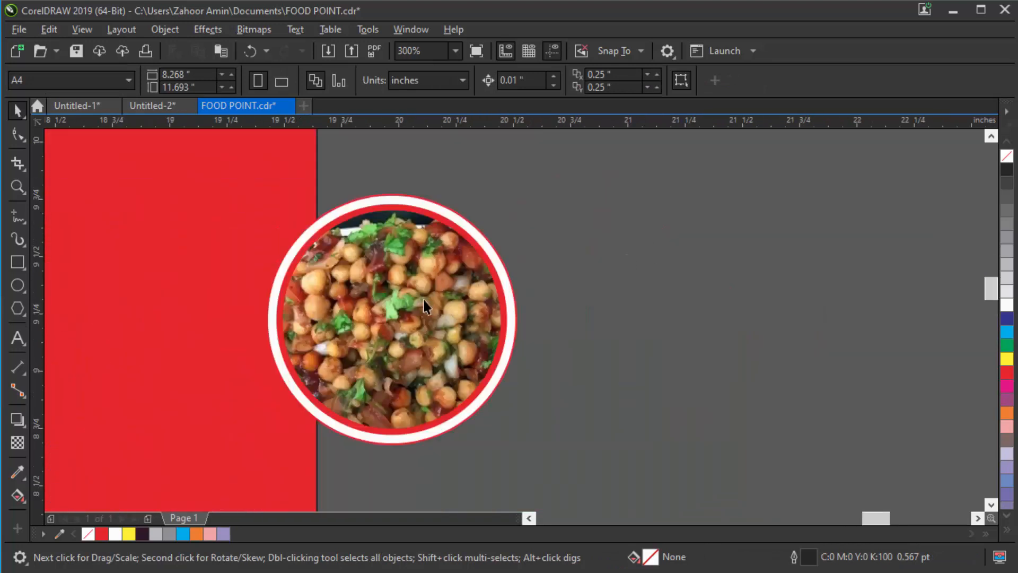
{"action": "left_click", "coordinate": [423, 300]}
{"action": "right_click", "coordinate": [400, 289]}
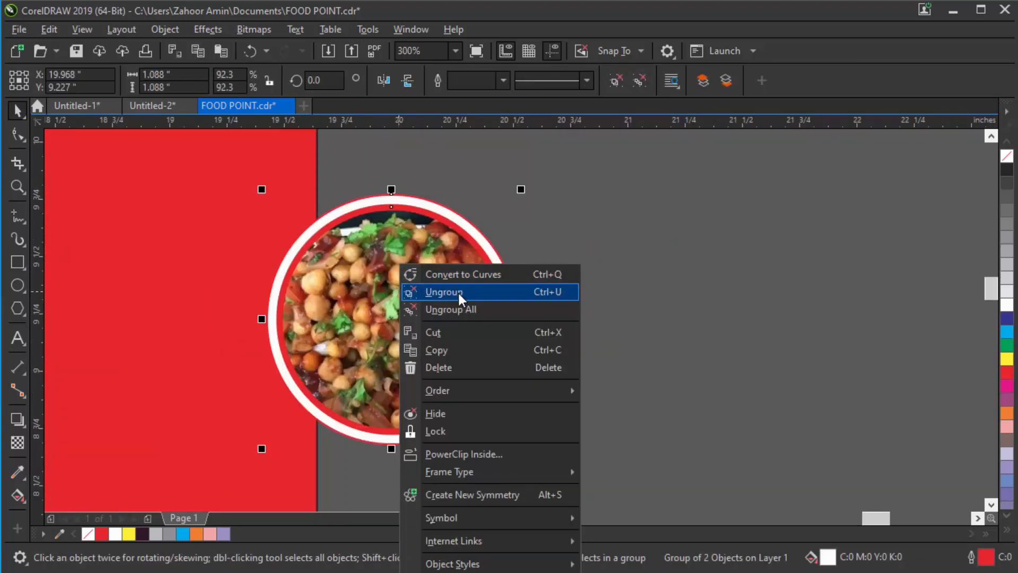
{"action": "left_click", "coordinate": [458, 290]}
Move the red-outlined chickpea picture off its white backing circle to the empty area beside the banner
{"action": "left_click", "coordinate": [369, 300]}
{"action": "left_click_drag", "start_coordinate": [368, 300], "coordinate": [705, 268]}
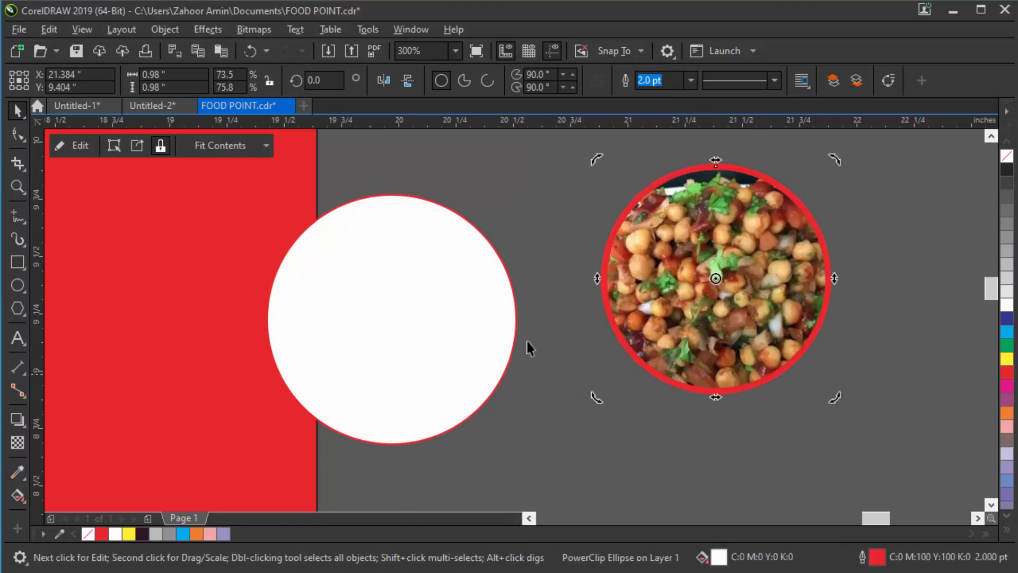
{"action": "left_click", "coordinate": [432, 305]}
{"action": "scroll", "coordinate": [430, 300], "scroll_direction": "up", "scroll_amount": 2}
{"action": "scroll", "coordinate": [429, 300], "scroll_direction": "down", "scroll_amount": 3}
{"action": "left_click", "coordinate": [545, 370]}
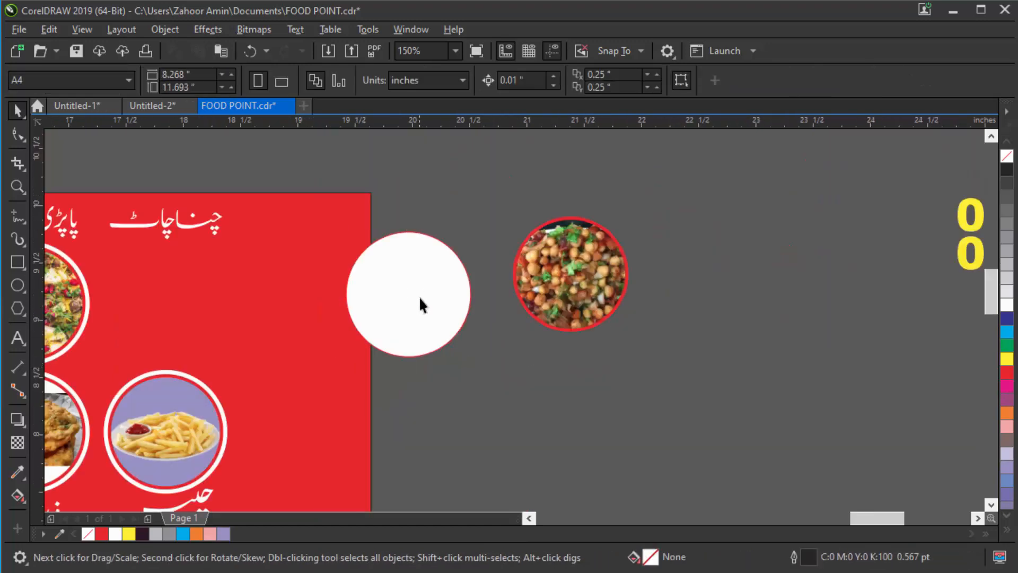
Move the white backing circle off the banner edge to the far side of the red-outlined chickpea picture
{"action": "left_click_drag", "start_coordinate": [419, 297], "coordinate": [739, 281]}
{"action": "scroll", "coordinate": [551, 255], "scroll_direction": "up", "scroll_amount": 2}
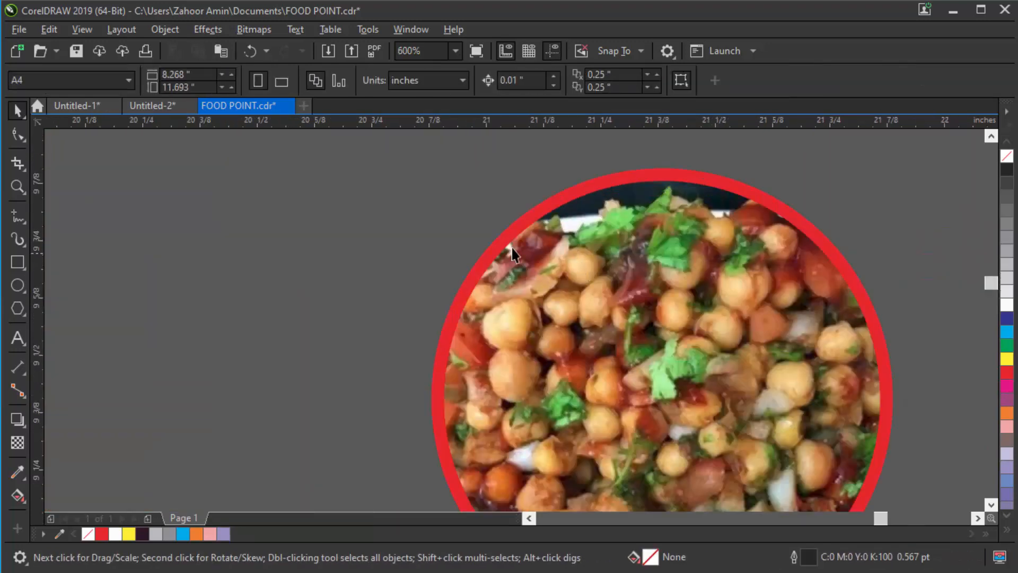
{"action": "scroll", "coordinate": [513, 235], "scroll_direction": "down", "scroll_amount": 2}
Extract the chickpea photo from its red-outlined PowerClip circle and move it partly off the emptied frame
{"action": "left_click", "coordinate": [610, 275]}
{"action": "scroll", "coordinate": [563, 276], "scroll_direction": "up", "scroll_amount": 1}
{"action": "right_click", "coordinate": [543, 248]}
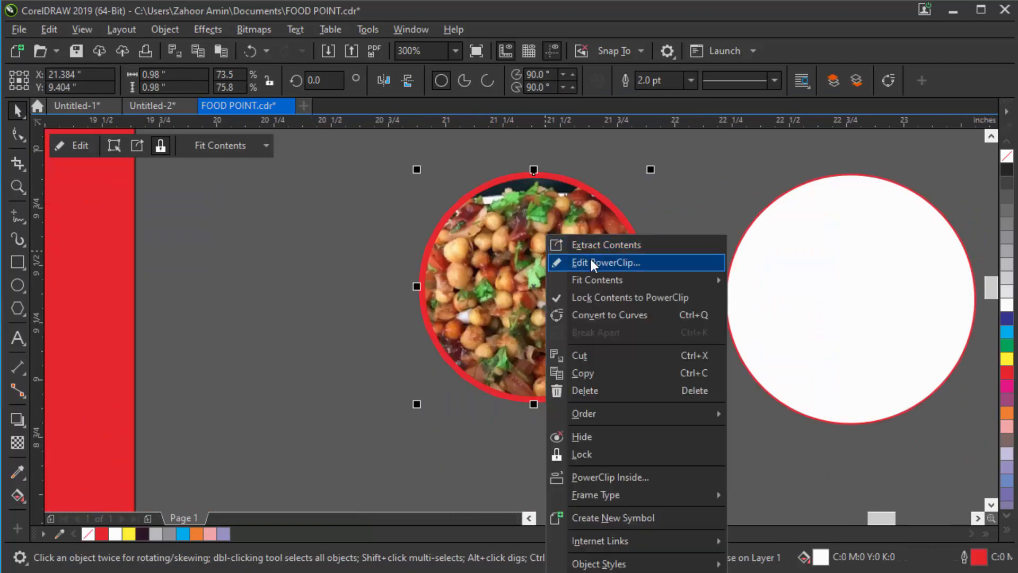
{"action": "left_click", "coordinate": [597, 240]}
{"action": "left_click", "coordinate": [711, 396]}
{"action": "left_click", "coordinate": [419, 380]}
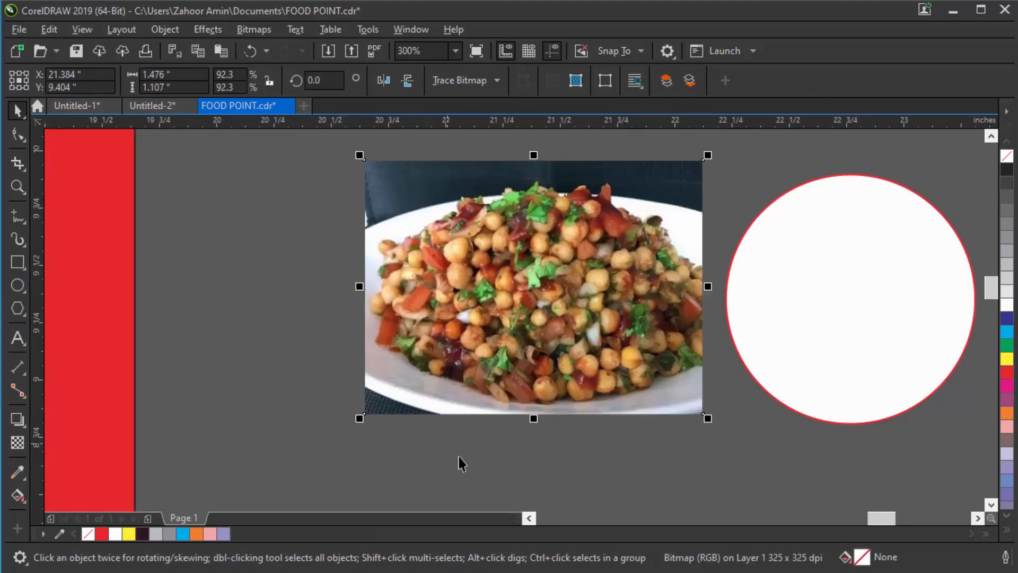
{"action": "left_click", "coordinate": [459, 460]}
{"action": "scroll", "coordinate": [451, 276], "scroll_direction": "down", "scroll_amount": 1}
{"action": "left_click_drag", "start_coordinate": [453, 277], "coordinate": [392, 363]}
{"action": "left_click", "coordinate": [506, 439]}
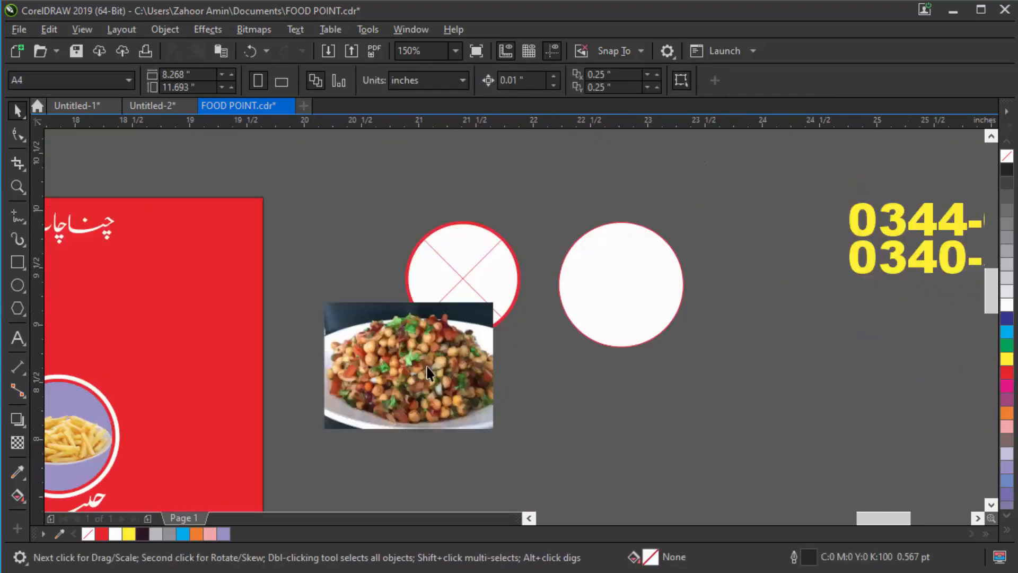
Put the chickpea photo back inside the red-outlined circle
{"action": "scroll", "coordinate": [417, 344], "scroll_direction": "up", "scroll_amount": 1}
{"action": "left_click", "coordinate": [408, 397]}
{"action": "left_click_drag", "start_coordinate": [408, 397], "coordinate": [511, 216]}
{"action": "scroll", "coordinate": [498, 241], "scroll_direction": "down", "scroll_amount": 2}
{"action": "scroll", "coordinate": [491, 300], "scroll_direction": "down", "scroll_amount": 2}
{"action": "left_click", "coordinate": [537, 275]}
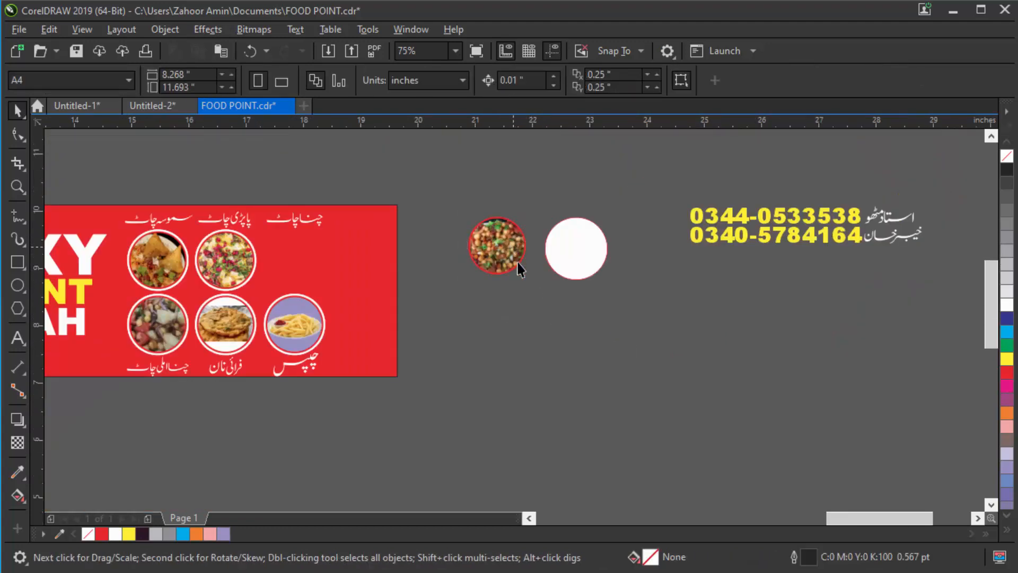
Center the red-outlined chickpea picture on the white backing circle and group the two
{"action": "scroll", "coordinate": [501, 250], "scroll_direction": "up", "scroll_amount": 1}
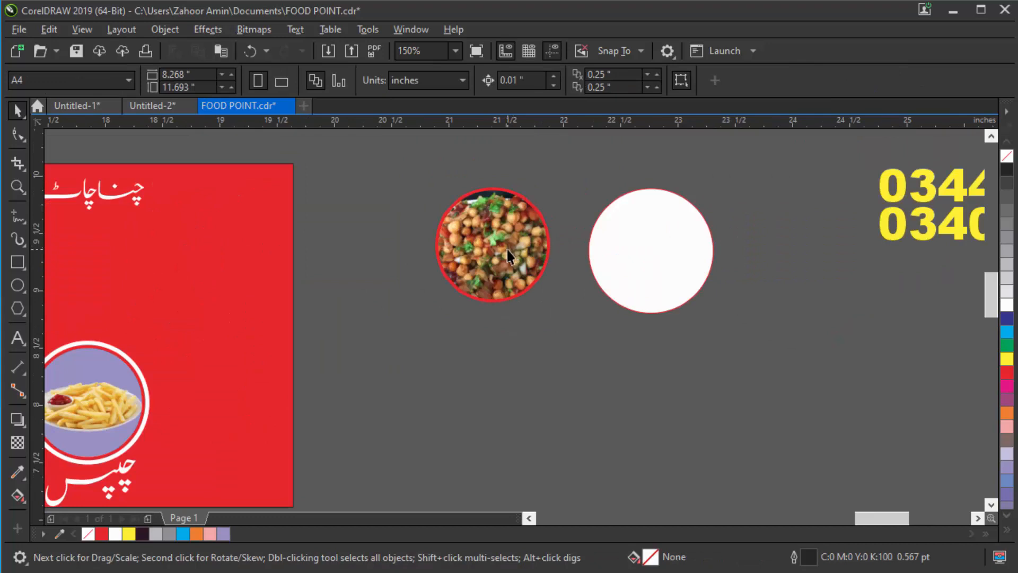
{"action": "left_click", "coordinate": [506, 250]}
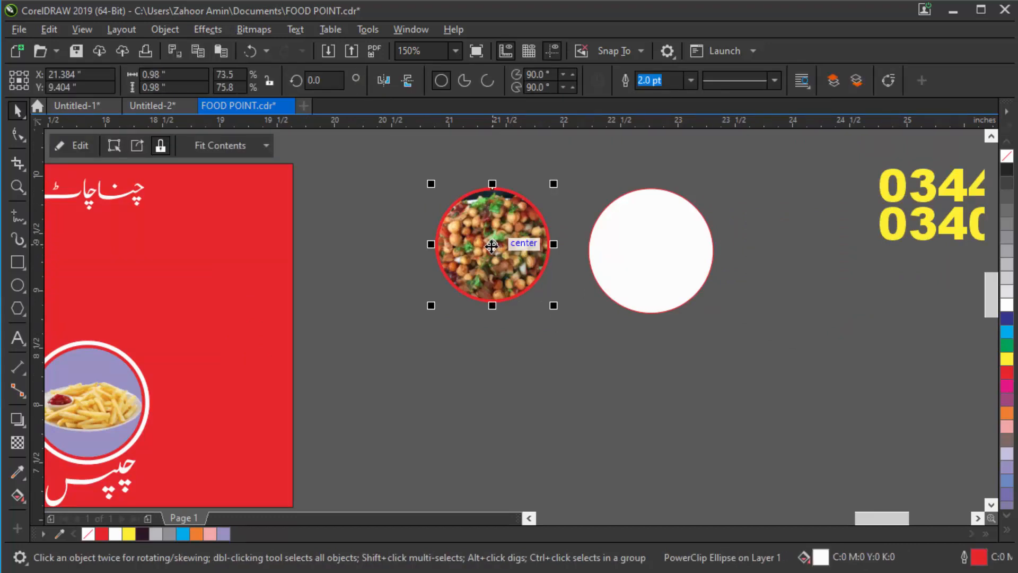
{"action": "left_click_drag", "start_coordinate": [492, 246], "coordinate": [651, 250]}
{"action": "left_click_drag", "start_coordinate": [755, 377], "coordinate": [563, 139]}
{"action": "key", "text": "ctrl+g"}
{"action": "scroll", "coordinate": [636, 265], "scroll_direction": "down", "scroll_amount": 2}
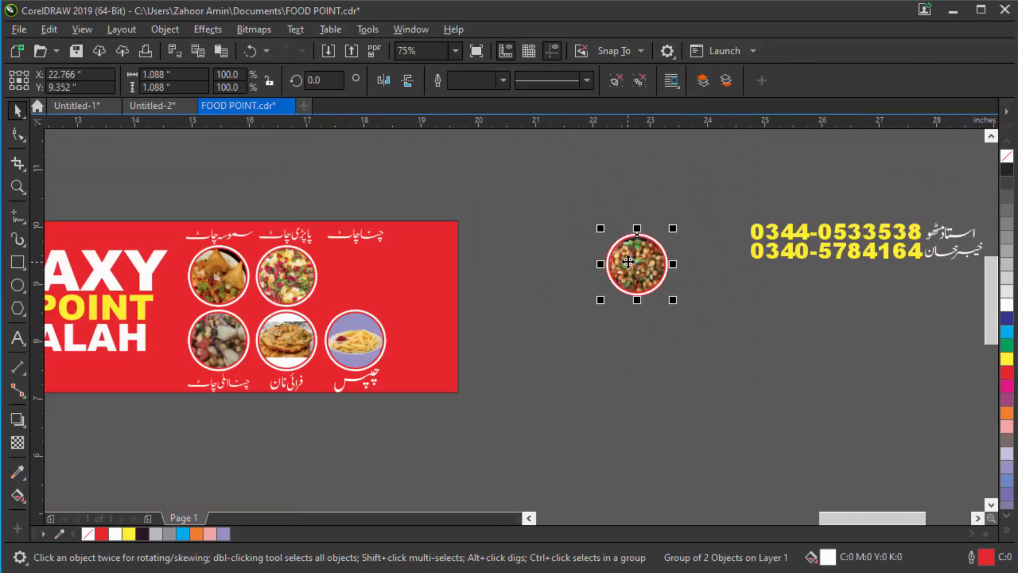
Move the grouped chickpea picture under its label in the upper row and center it vertically above the chips picture
{"action": "left_click_drag", "start_coordinate": [358, 278], "coordinate": [358, 278]}
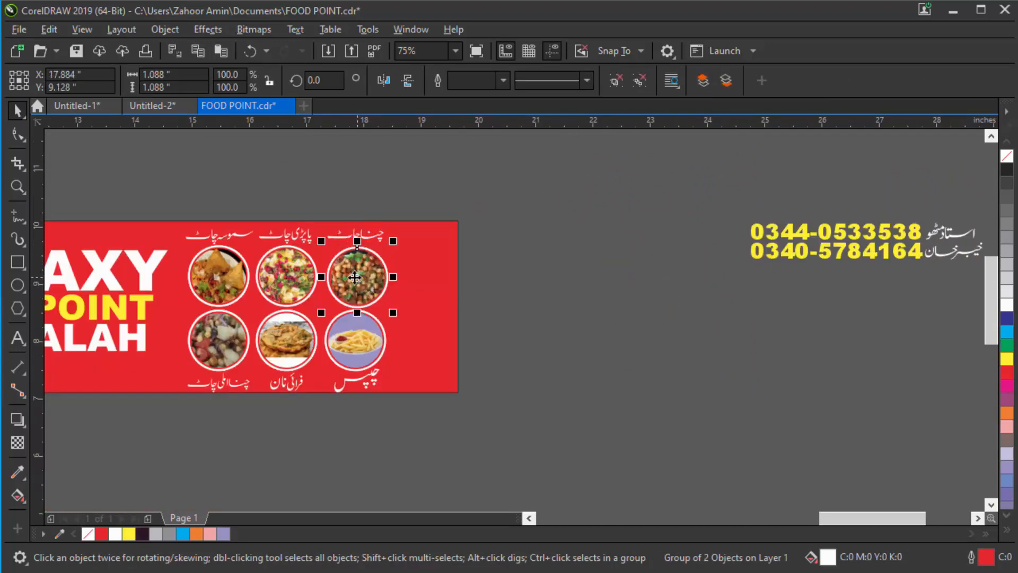
{"action": "scroll", "coordinate": [360, 279], "scroll_direction": "up", "scroll_amount": 2}
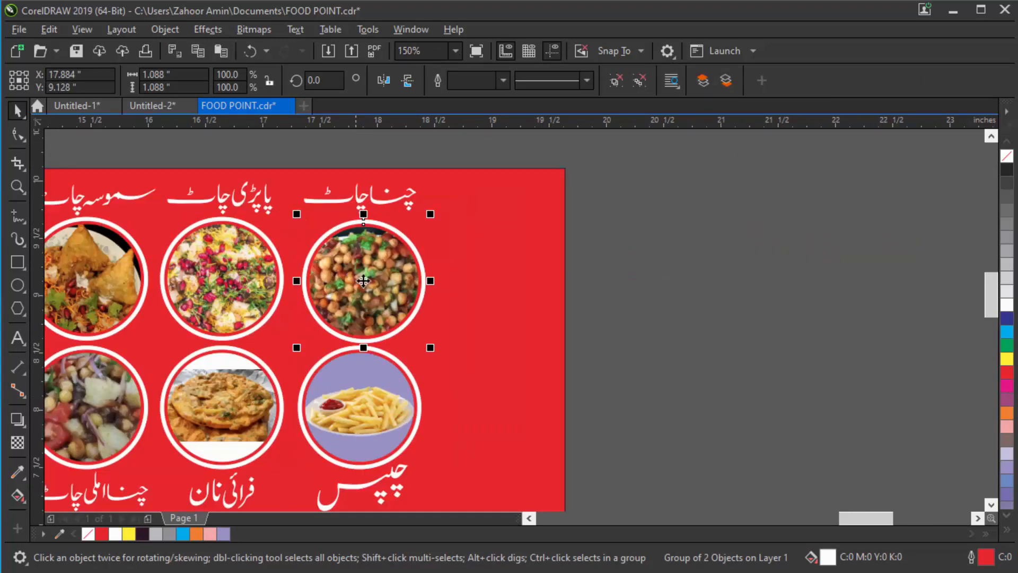
{"action": "left_click", "coordinate": [371, 391], "text": "shift"}
{"action": "key", "text": "c"}
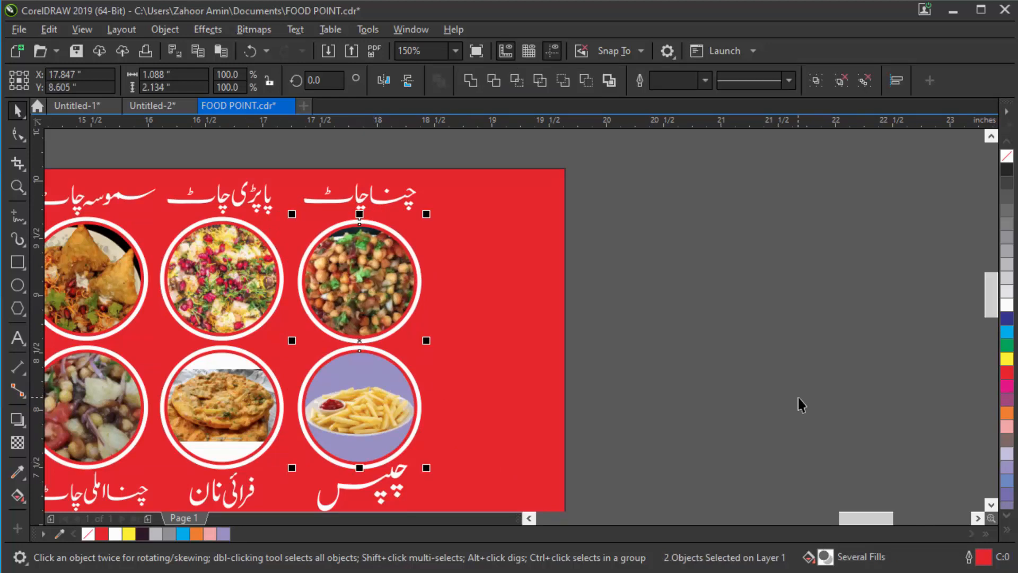
{"action": "left_click", "coordinate": [801, 405]}
Align the chickpea picture level with the neighbouring picture in the upper row and save the file
{"action": "left_click", "coordinate": [361, 301]}
{"action": "left_click", "coordinate": [236, 276], "text": "shift"}
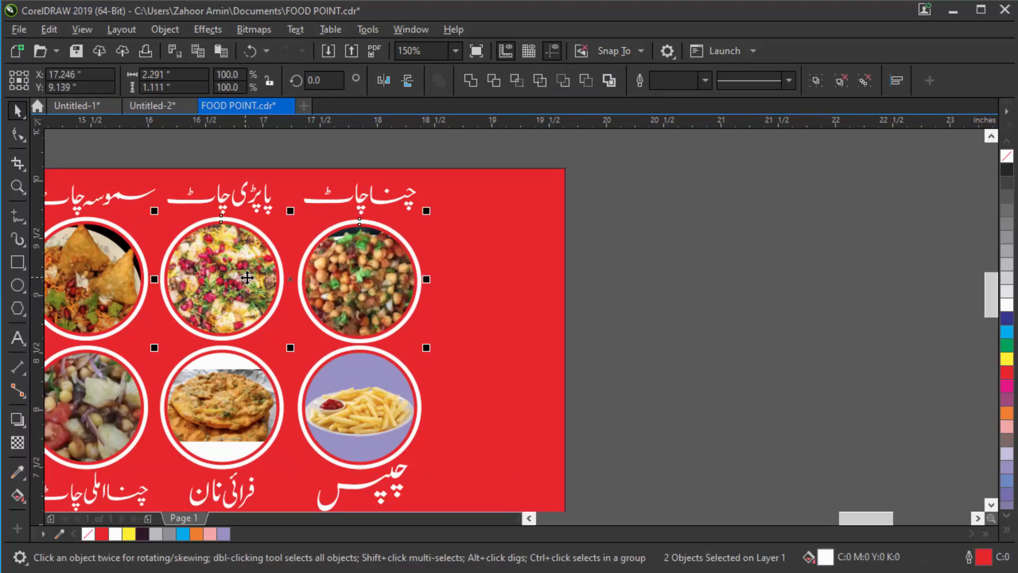
{"action": "key", "text": "e"}
{"action": "left_click", "coordinate": [742, 301]}
{"action": "scroll", "coordinate": [548, 291], "scroll_direction": "down", "scroll_amount": 2}
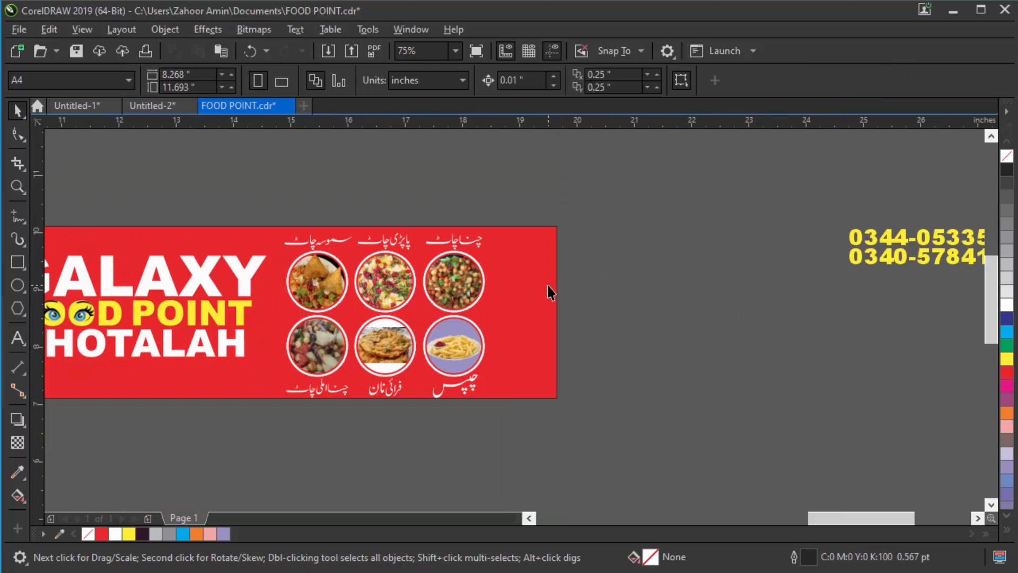
{"action": "left_click", "coordinate": [76, 51]}
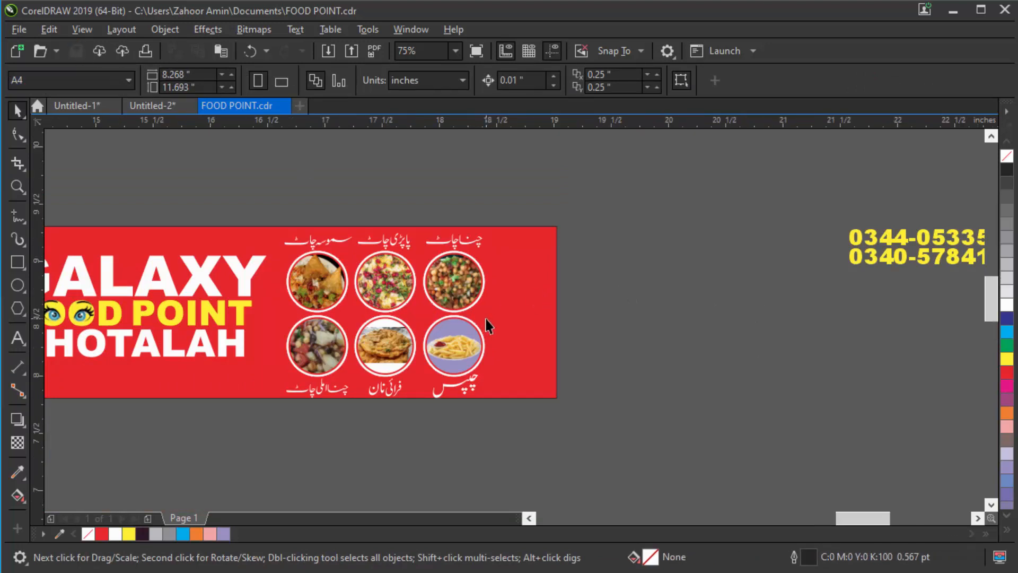
Move the round soda picture, the lemon drink glass and their Urdu texts closer to the banner's right edge
{"action": "scroll", "coordinate": [484, 325], "scroll_direction": "up", "scroll_amount": 1}
{"action": "scroll", "coordinate": [498, 318], "scroll_direction": "down", "scroll_amount": 3}
{"action": "scroll", "coordinate": [634, 325], "scroll_direction": "up", "scroll_amount": 1}
{"action": "left_click_drag", "start_coordinate": [757, 359], "coordinate": [603, 189]}
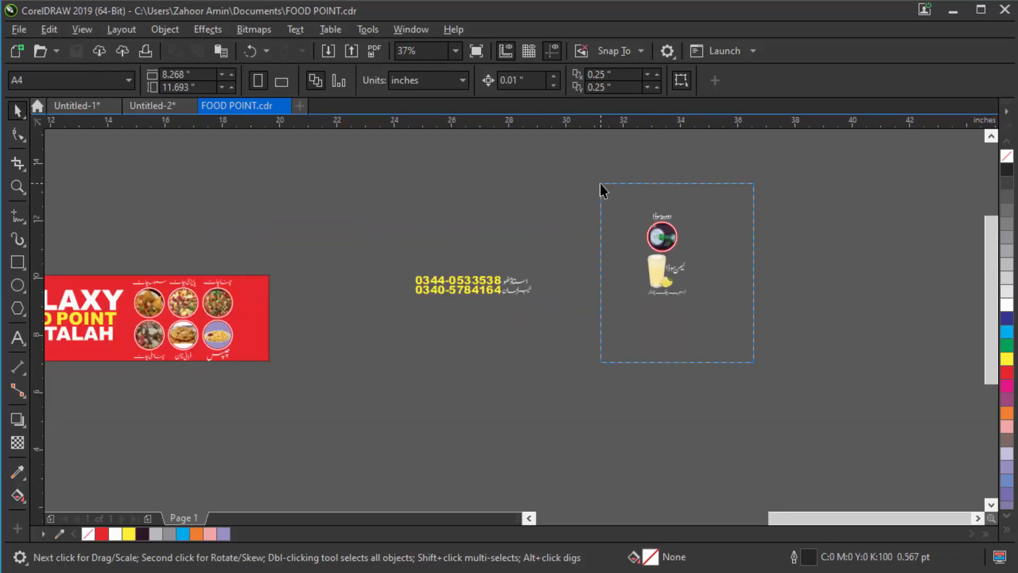
{"action": "left_click_drag", "start_coordinate": [662, 236], "coordinate": [342, 306]}
{"action": "scroll", "coordinate": [225, 306], "scroll_direction": "up", "scroll_amount": 3}
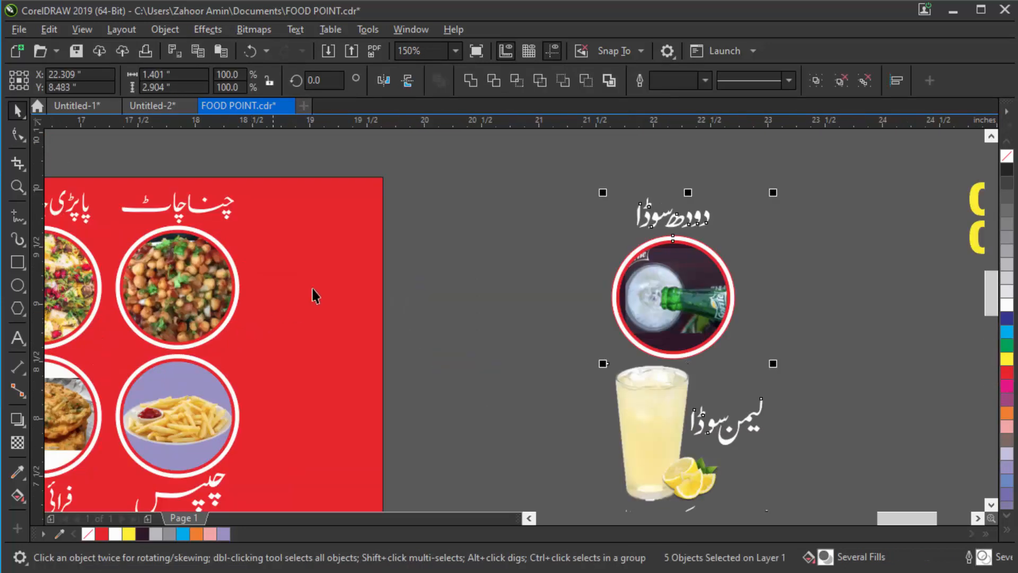
Place the round soda picture, the lemon drink and their labels as the banner's fourth column, leaving the address line outside
{"action": "left_click", "coordinate": [580, 187]}
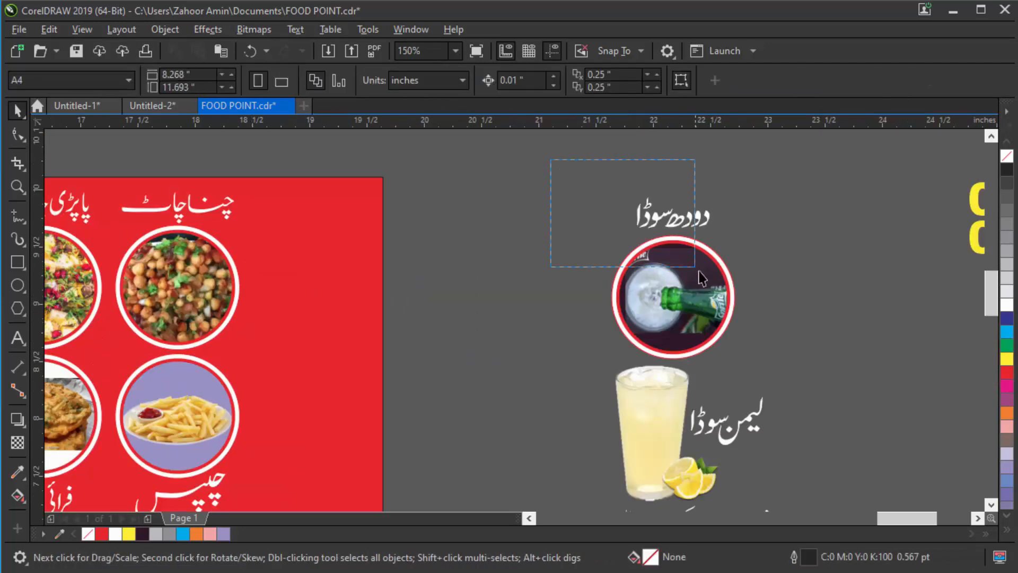
{"action": "left_click_drag", "start_coordinate": [701, 277], "coordinate": [801, 456]}
{"action": "scroll", "coordinate": [629, 305], "scroll_direction": "down", "scroll_amount": 2}
{"action": "left_click_drag", "start_coordinate": [655, 263], "coordinate": [471, 264]}
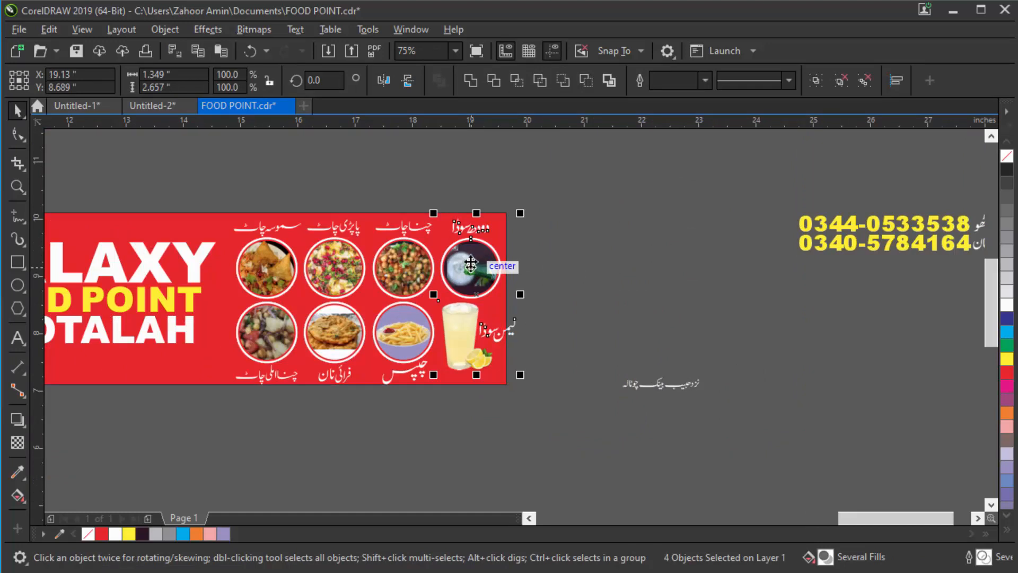
{"action": "scroll", "coordinate": [471, 264], "scroll_direction": "up", "scroll_amount": 2}
{"action": "scroll", "coordinate": [470, 262], "scroll_direction": "down", "scroll_amount": 1}
{"action": "left_click", "coordinate": [590, 337]}
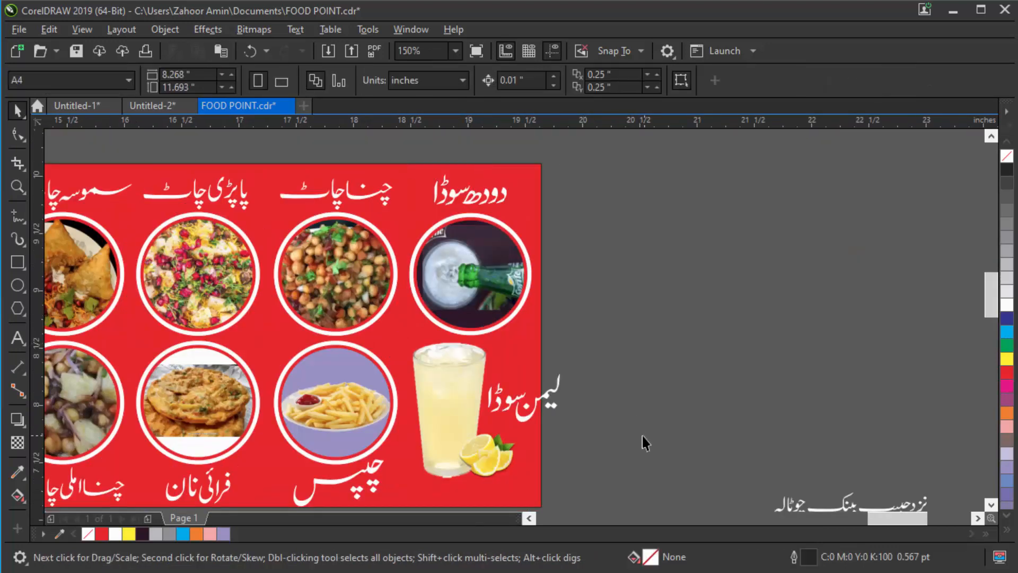
Align the round soda picture level with the chickpea picture beside it
{"action": "left_click_drag", "start_coordinate": [645, 504], "coordinate": [408, 189]}
{"action": "scroll", "coordinate": [583, 318], "scroll_direction": "up", "scroll_amount": 1}
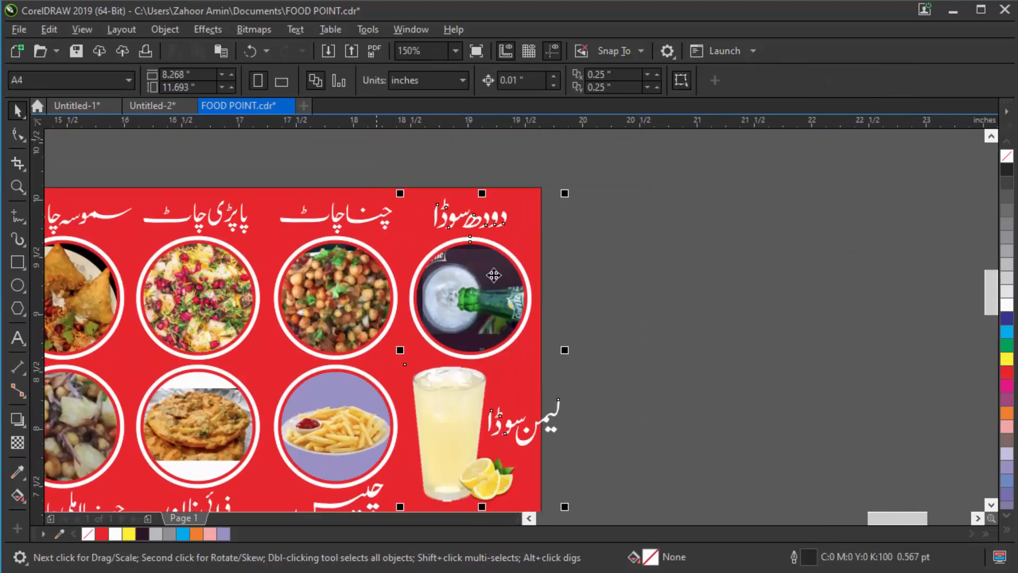
{"action": "left_click", "coordinate": [499, 314]}
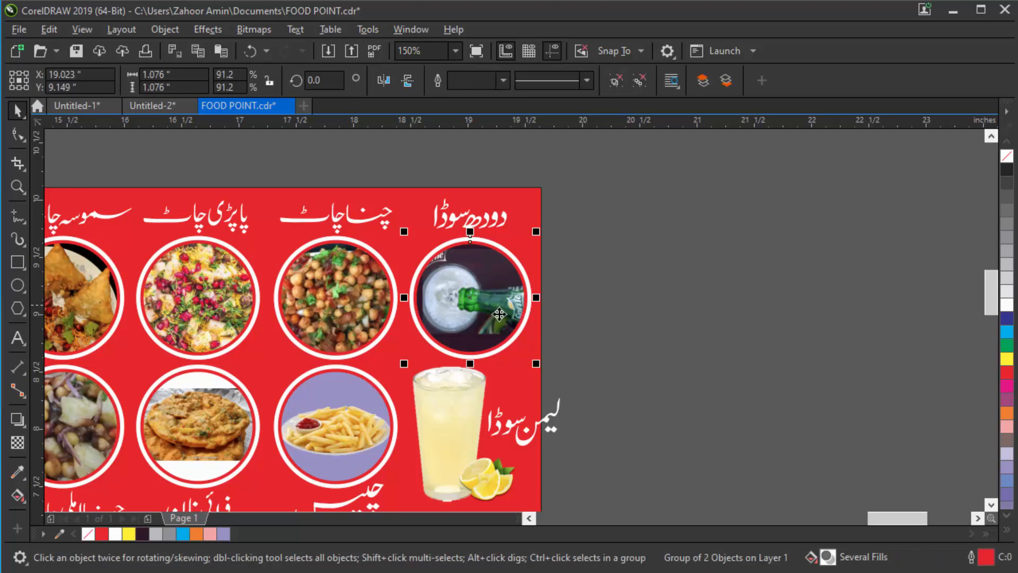
{"action": "left_click", "coordinate": [354, 316], "text": "shift"}
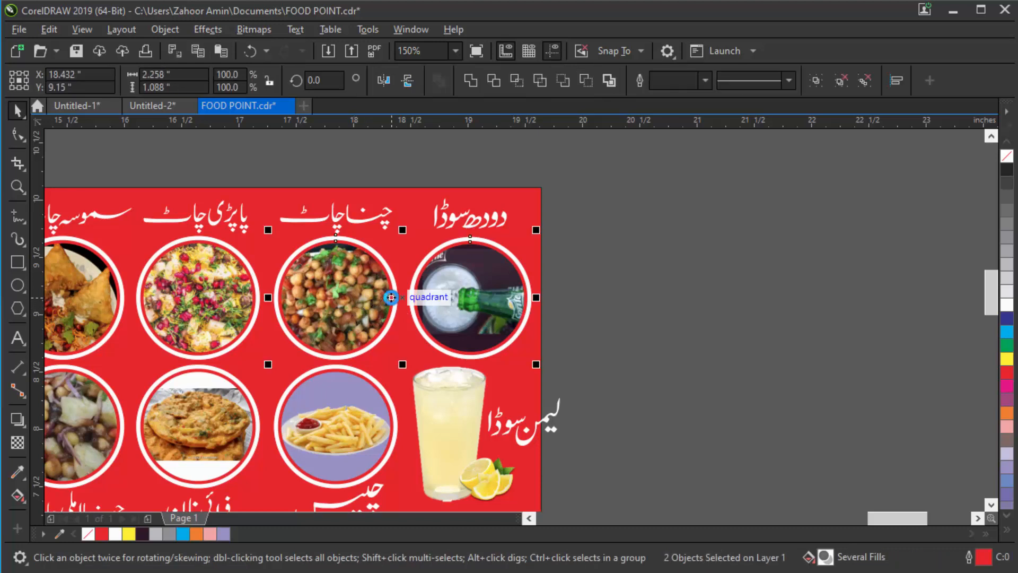
{"action": "left_click", "coordinate": [631, 329]}
Nudge all the food and drink pictures with their labels left and slightly up so they fit inside the banner
{"action": "scroll", "coordinate": [477, 256], "scroll_direction": "down", "scroll_amount": 2}
{"action": "scroll", "coordinate": [515, 371], "scroll_direction": "up", "scroll_amount": 3}
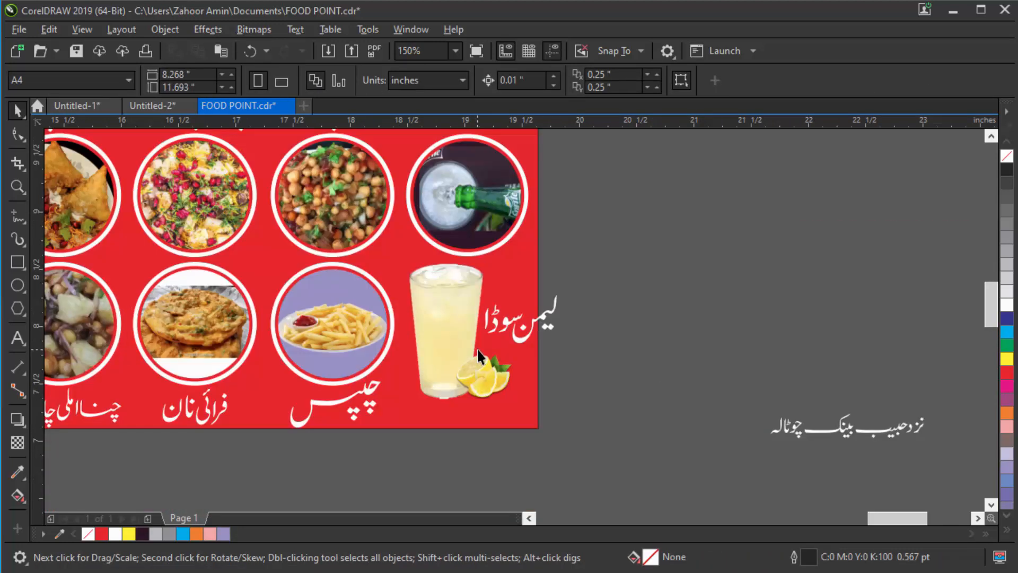
{"action": "scroll", "coordinate": [460, 319], "scroll_direction": "down", "scroll_amount": 1}
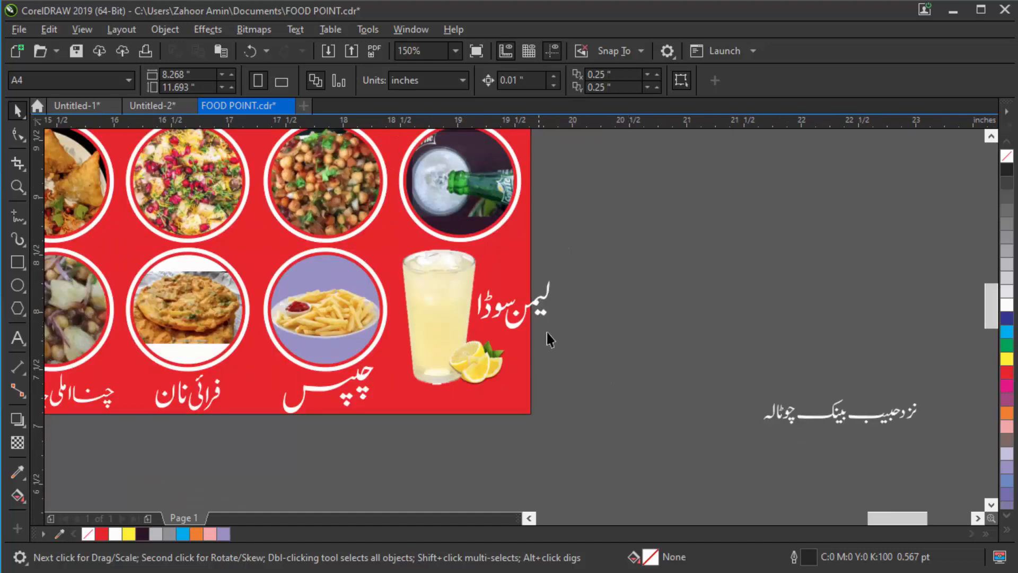
{"action": "scroll", "coordinate": [550, 338], "scroll_direction": "down", "scroll_amount": 1}
{"action": "left_click_drag", "start_coordinate": [263, 195], "coordinate": [605, 408]}
{"action": "key", "text": "Left"}
{"action": "key", "text": "Left"}
{"action": "key", "text": "Left"}
{"action": "key", "text": "Left"}
{"action": "key", "text": "Left"}
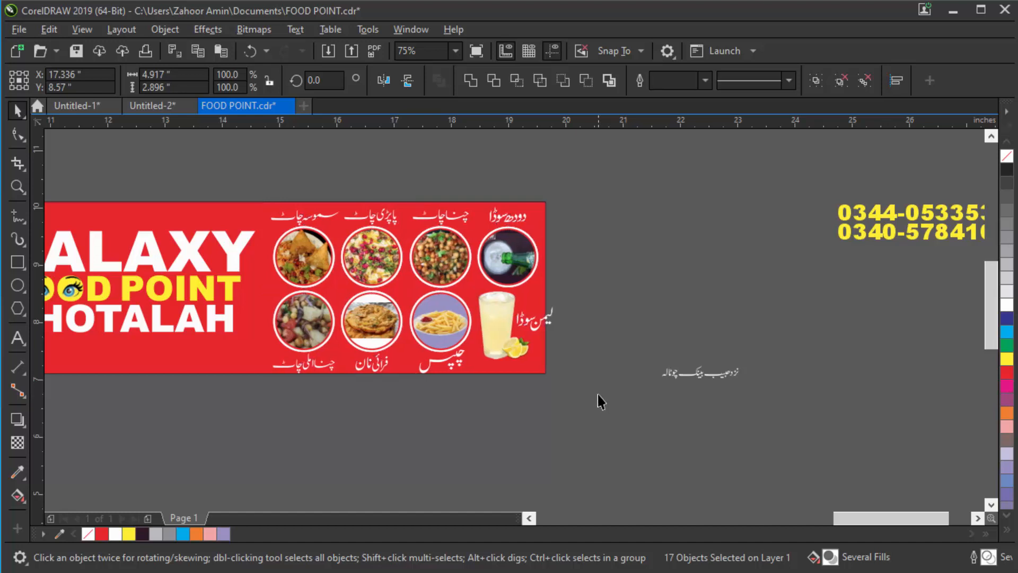
{"action": "key", "text": "Left"}
{"action": "key", "text": "Left"}
{"action": "key", "text": "Left"}
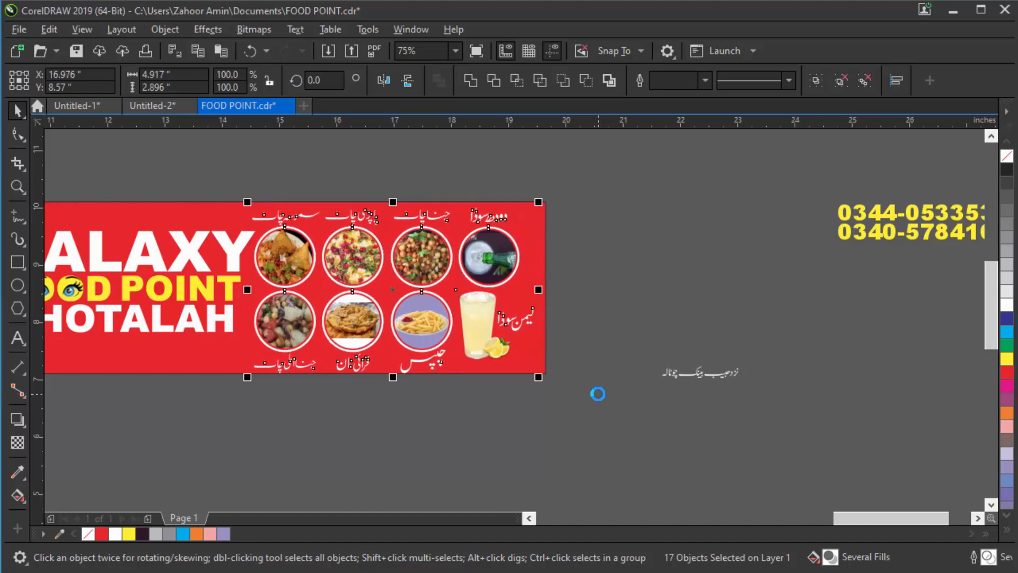
{"action": "key", "text": "Right"}
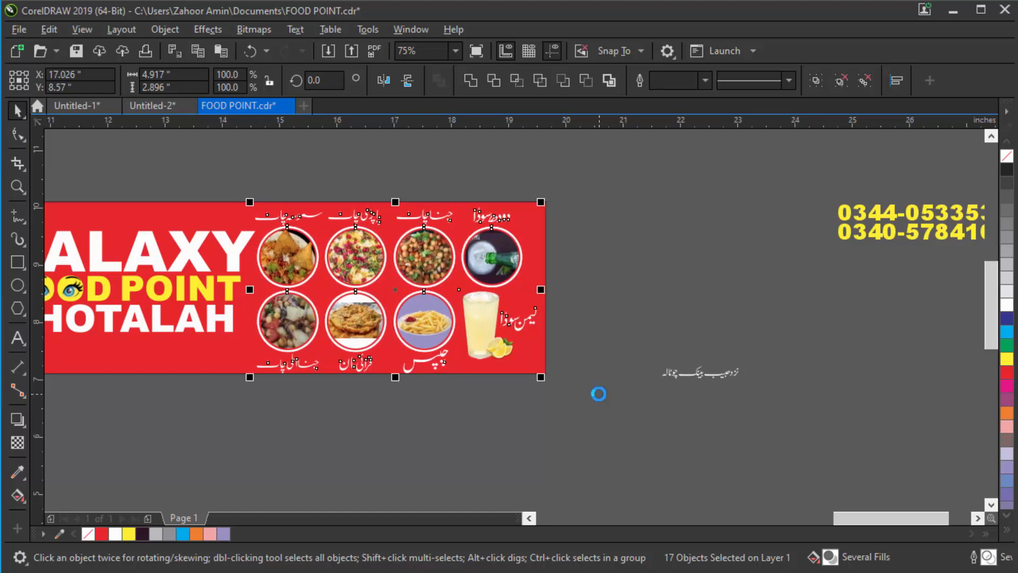
{"action": "key", "text": "Up"}
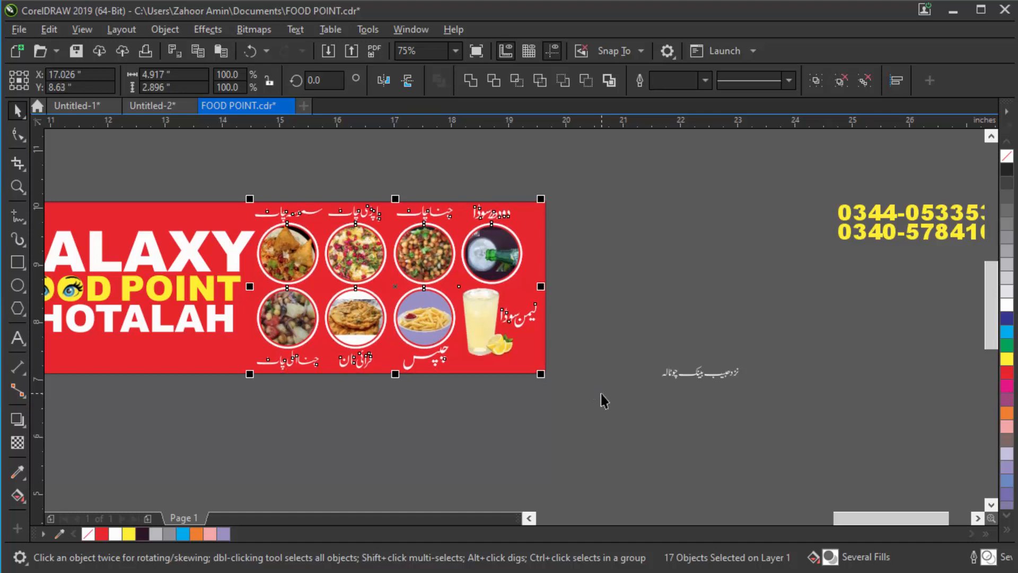
{"action": "key", "text": "Escape"}
{"action": "scroll", "coordinate": [415, 307], "scroll_direction": "up", "scroll_amount": 2}
{"action": "scroll", "coordinate": [663, 379], "scroll_direction": "down", "scroll_amount": 2}
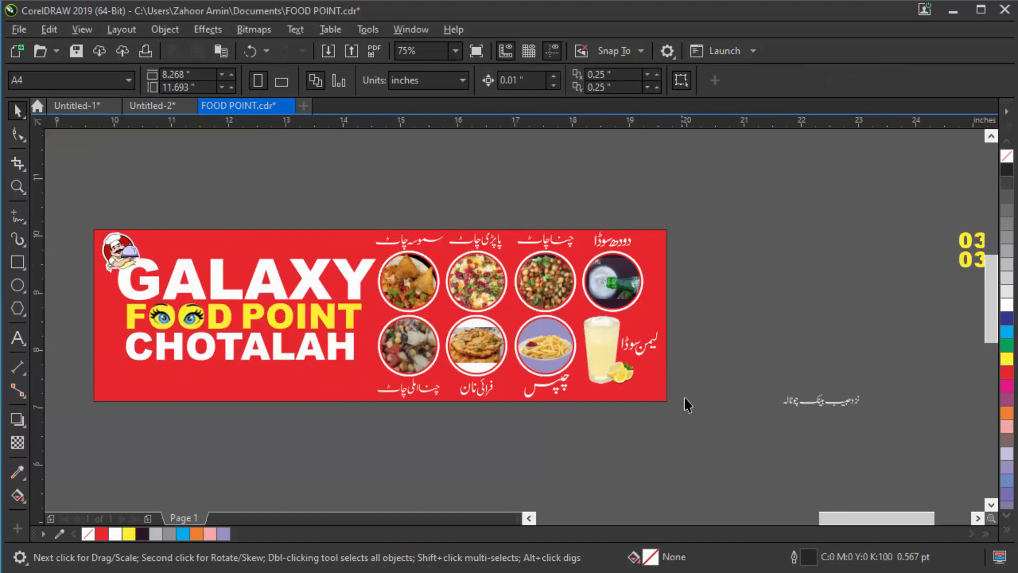
Move the two yellow phone numbers with their Urdu names to the banner's lower edge beneath the CHOTALAH lettering
{"action": "scroll", "coordinate": [420, 289], "scroll_direction": "down", "scroll_amount": 1}
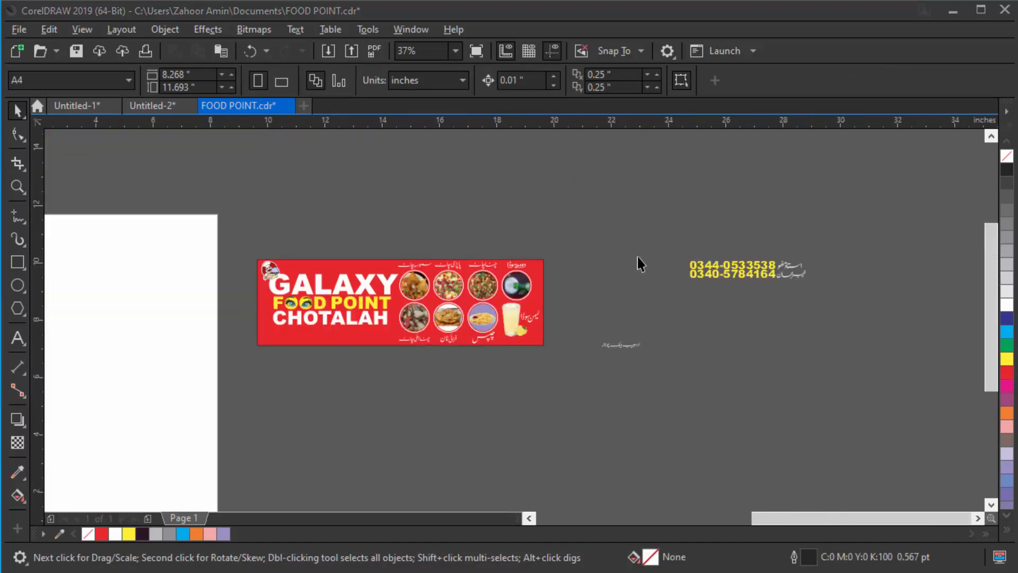
{"action": "left_click_drag", "start_coordinate": [652, 234], "coordinate": [843, 312]}
{"action": "left_click_drag", "start_coordinate": [809, 278], "coordinate": [238, 374]}
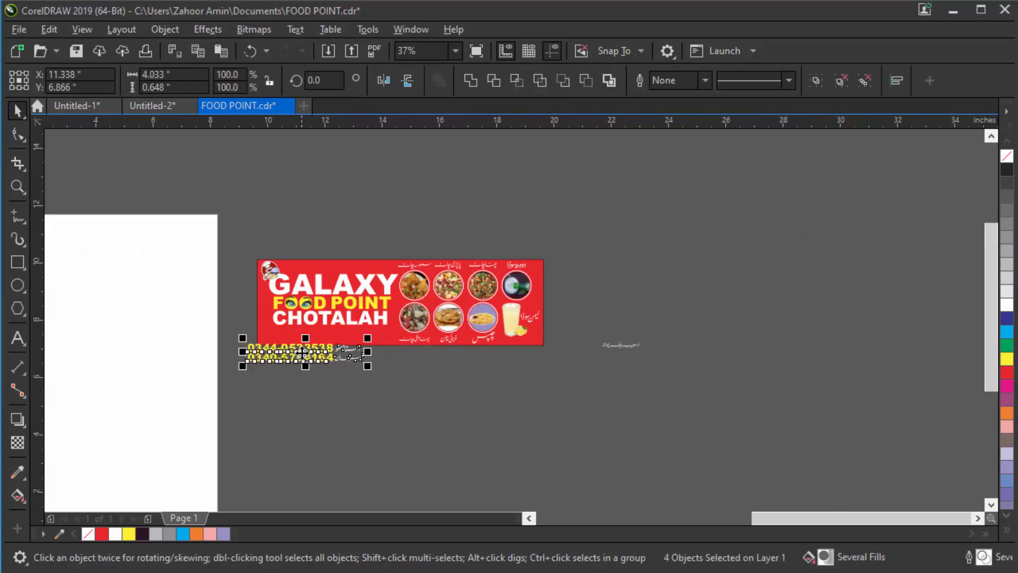
{"action": "scroll", "coordinate": [310, 340], "scroll_direction": "up", "scroll_amount": 1}
{"action": "scroll", "coordinate": [310, 340], "scroll_direction": "up", "scroll_amount": 2}
{"action": "scroll", "coordinate": [385, 334], "scroll_direction": "down", "scroll_amount": 1}
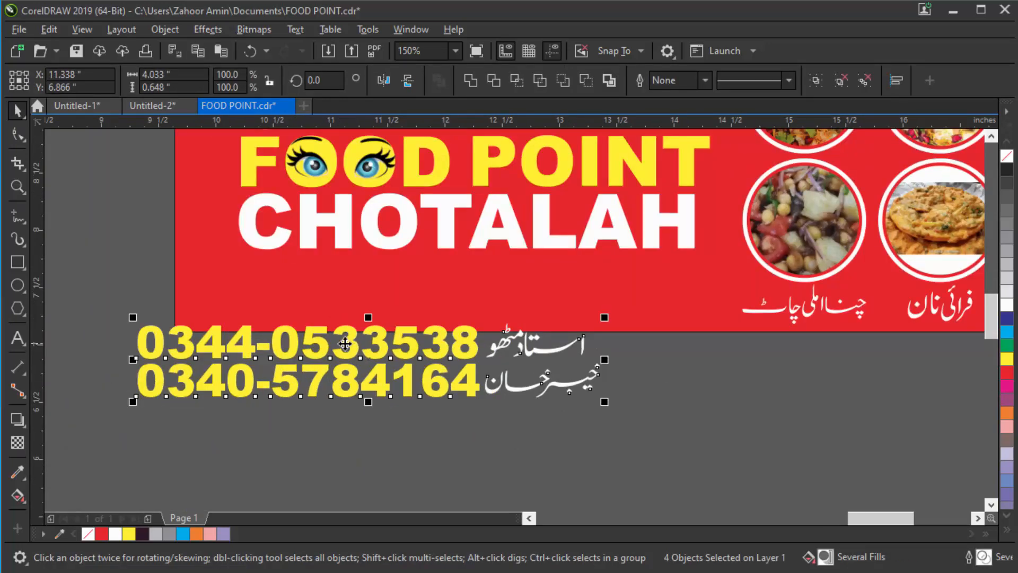
Scale the phone numbers and names down to about 3.74 inches wide and place them directly under CHOTALAH
{"action": "left_click_drag", "start_coordinate": [350, 346], "coordinate": [441, 338]}
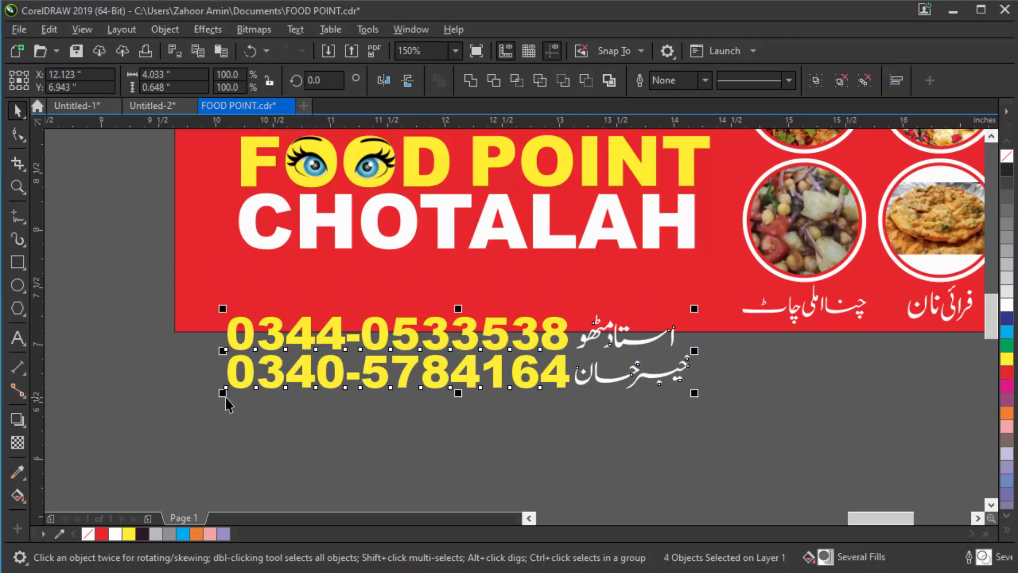
{"action": "left_click_drag", "start_coordinate": [222, 393], "coordinate": [256, 387]}
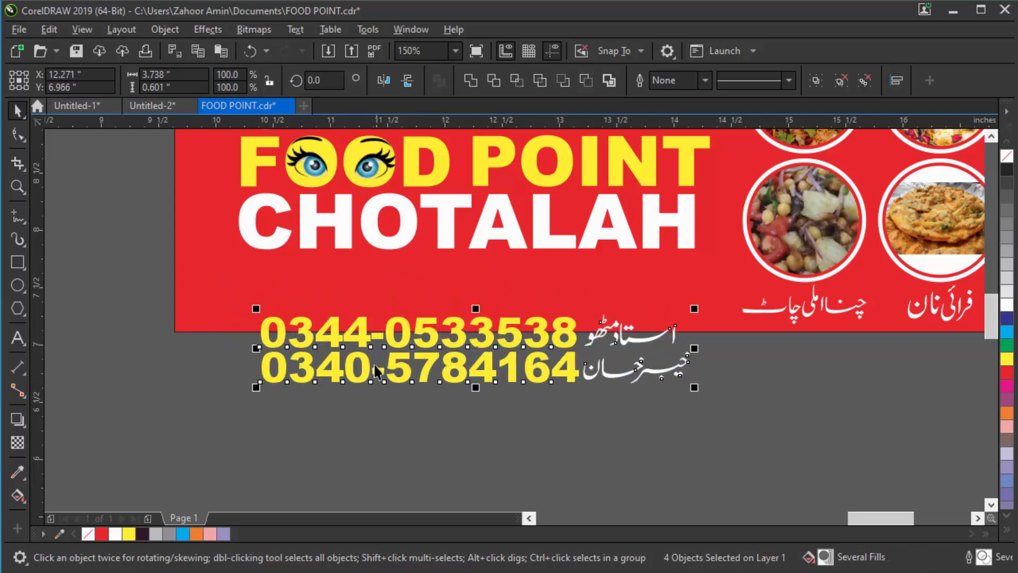
{"action": "left_click_drag", "start_coordinate": [391, 340], "coordinate": [376, 278]}
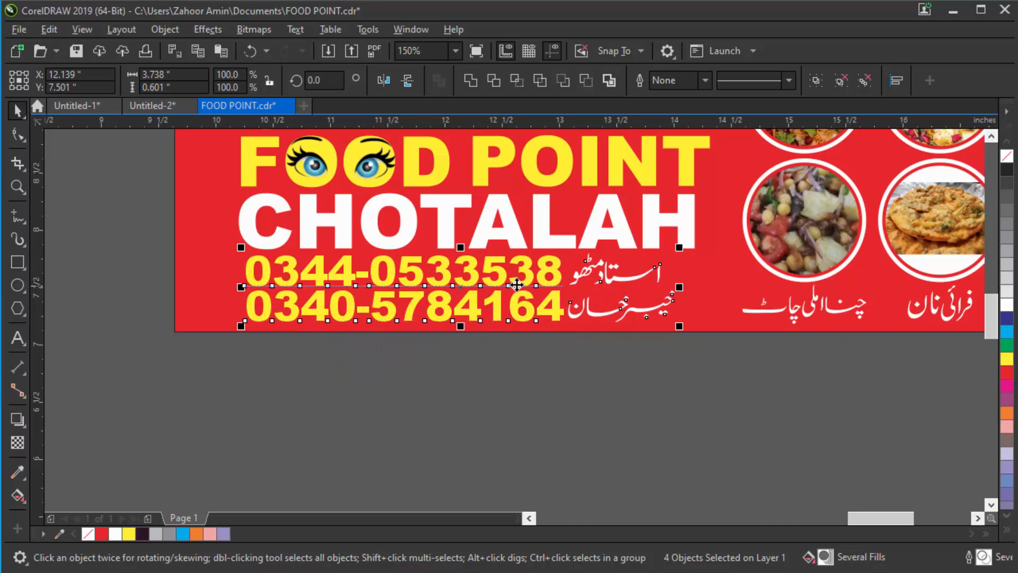
Enlarge the two phone numbers with their Urdu names slightly to match the CHOTALAH lettering's width and save the file
{"action": "left_click_drag", "start_coordinate": [683, 328], "coordinate": [694, 333]}
{"action": "left_click", "coordinate": [486, 345]}
{"action": "scroll", "coordinate": [486, 346], "scroll_direction": "down", "scroll_amount": 3}
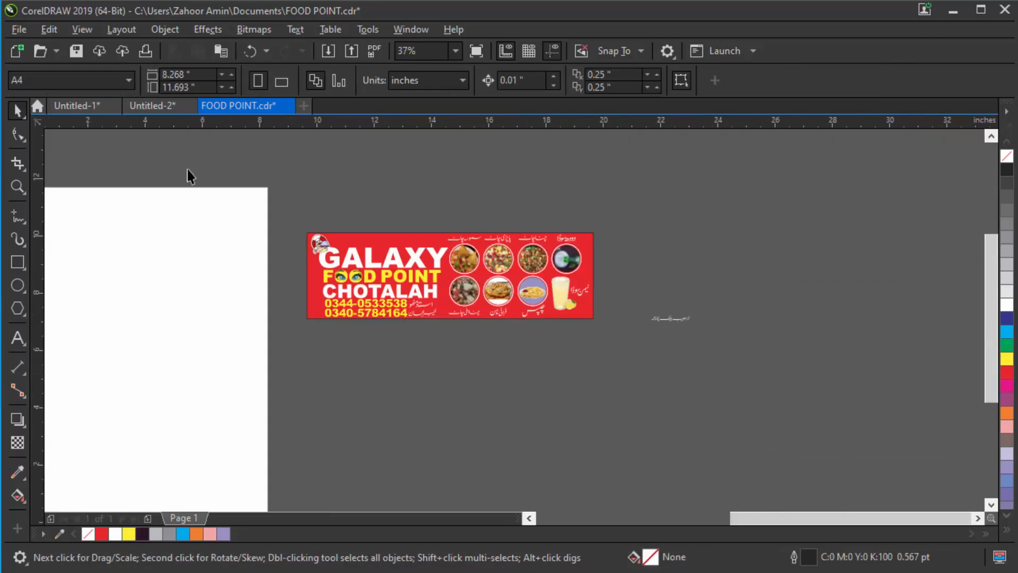
{"action": "left_click", "coordinate": [77, 50]}
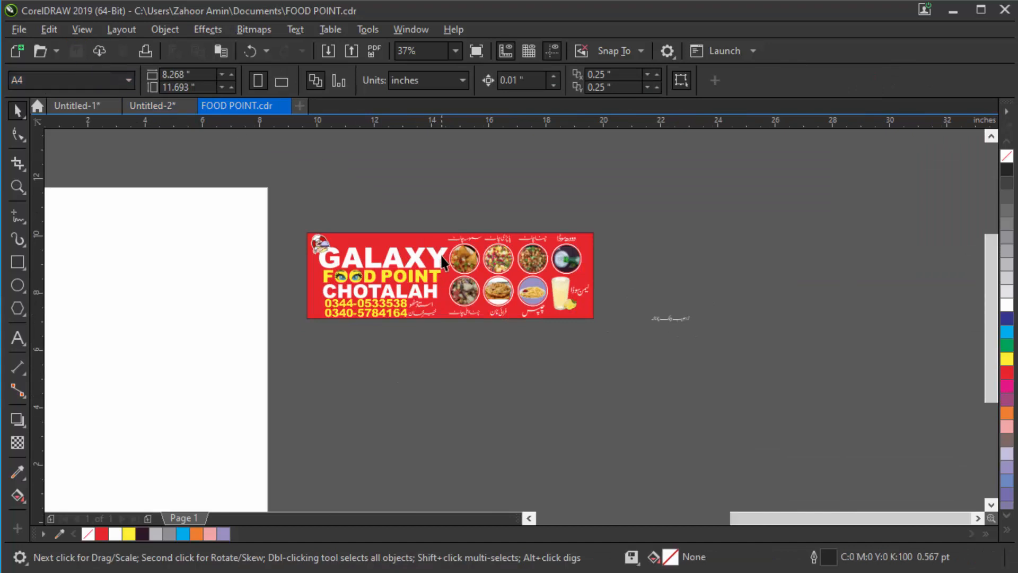
Place the small white designer's contact label with the yellow border in the banner's lower-left corner beside the phone numbers
{"action": "scroll", "coordinate": [441, 260], "scroll_direction": "up", "scroll_amount": 2}
{"action": "scroll", "coordinate": [454, 284], "scroll_direction": "down", "scroll_amount": 3}
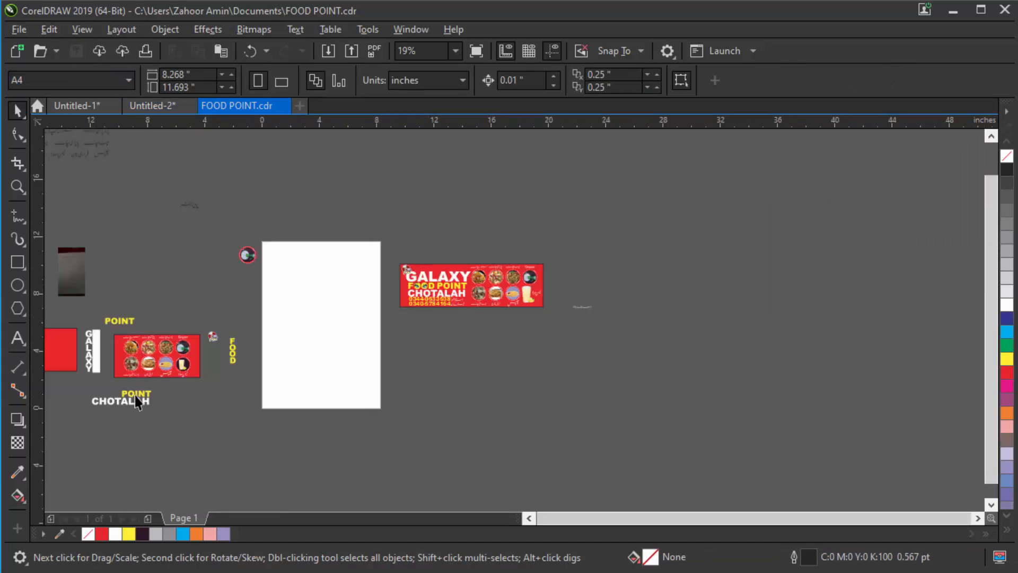
{"action": "scroll", "coordinate": [117, 392], "scroll_direction": "up", "scroll_amount": 2}
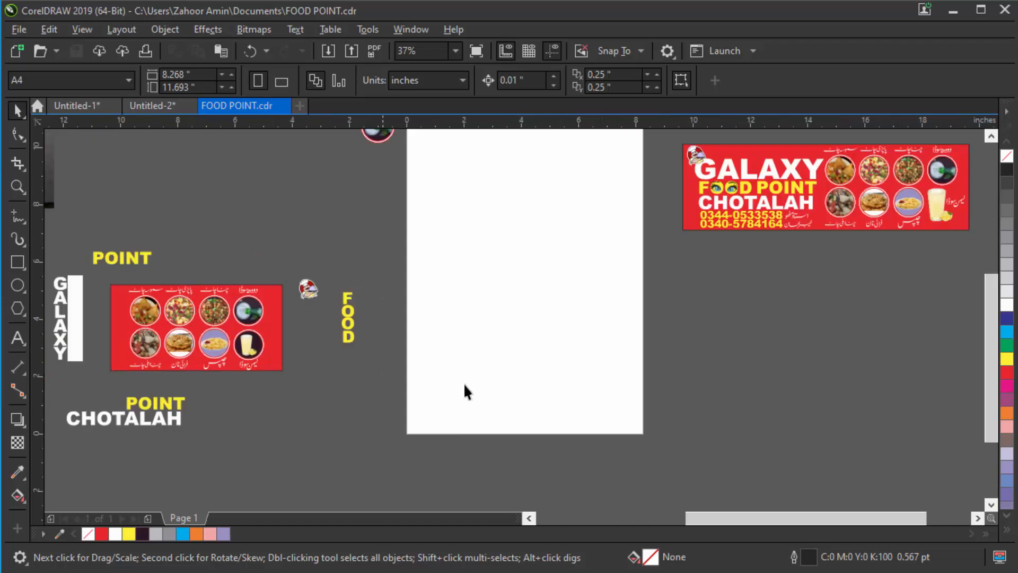
{"action": "scroll", "coordinate": [584, 322], "scroll_direction": "down", "scroll_amount": 2}
{"action": "scroll", "coordinate": [639, 274], "scroll_direction": "up", "scroll_amount": 8}
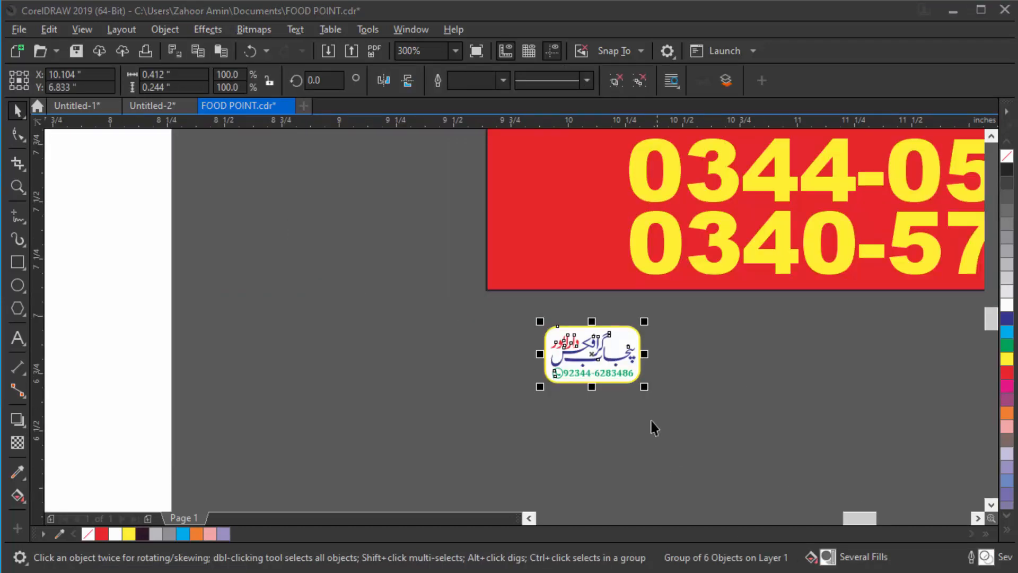
{"action": "left_click", "coordinate": [601, 360]}
{"action": "left_click_drag", "start_coordinate": [602, 360], "coordinate": [559, 256]}
{"action": "left_click", "coordinate": [575, 382]}
{"action": "scroll", "coordinate": [464, 373], "scroll_direction": "down", "scroll_amount": 4}
{"action": "scroll", "coordinate": [464, 374], "scroll_direction": "down", "scroll_amount": 1}
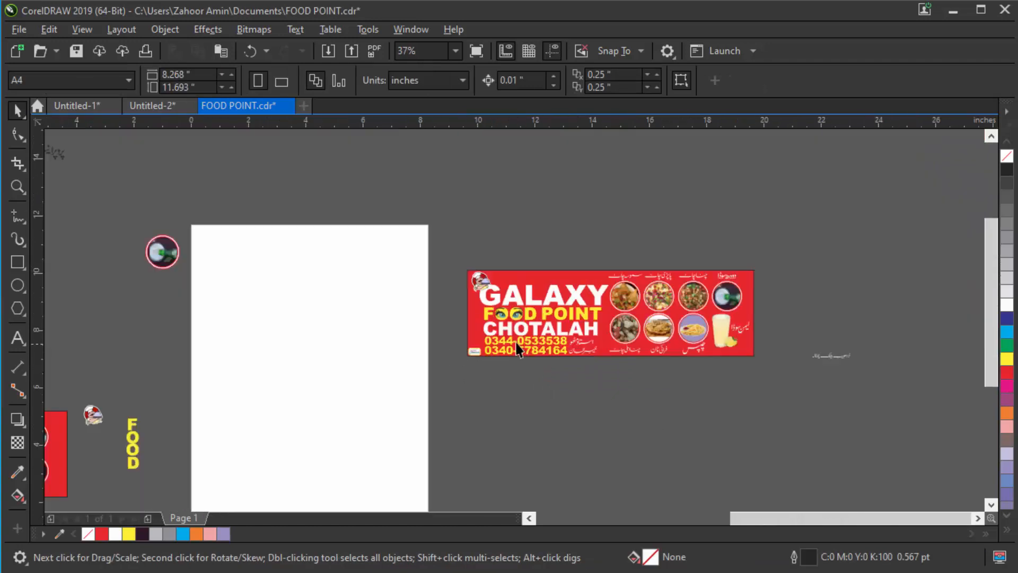
{"action": "left_click", "coordinate": [19, 29]}
{"action": "left_click", "coordinate": [36, 311]}
{"action": "left_click", "coordinate": [436, 367]}
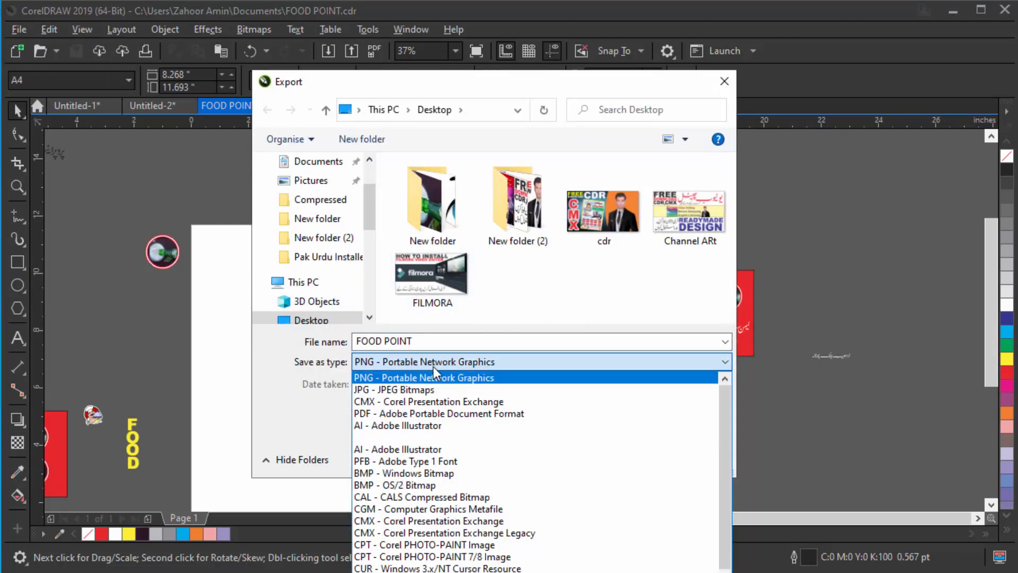
{"action": "left_click", "coordinate": [415, 398]}
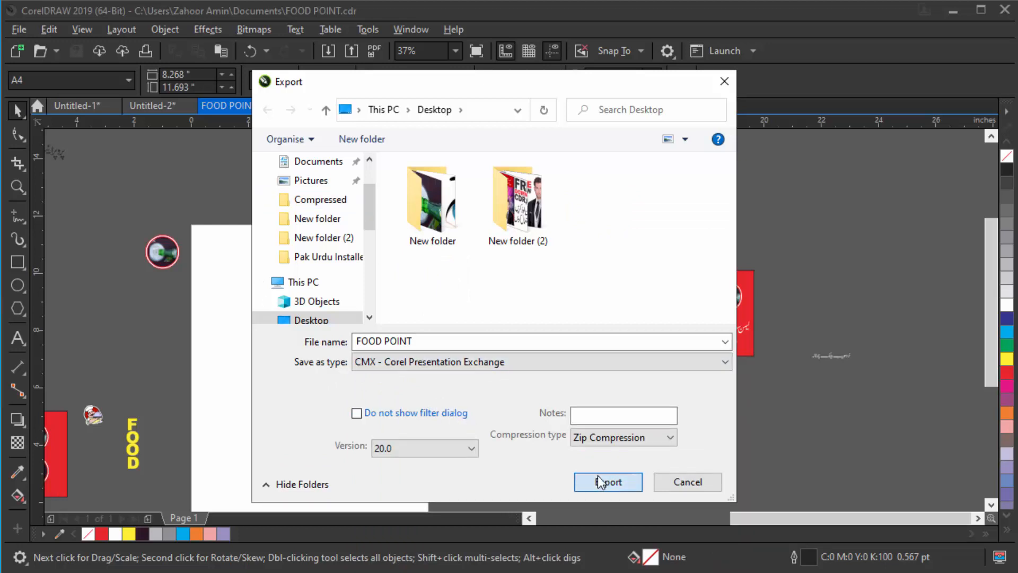
{"action": "left_click", "coordinate": [705, 482]}
Select the whole banner and set up its export to the Desktop as FOOD POINT in CMX - Corel Presentation Exchange format
{"action": "left_click_drag", "start_coordinate": [433, 237], "coordinate": [791, 412]}
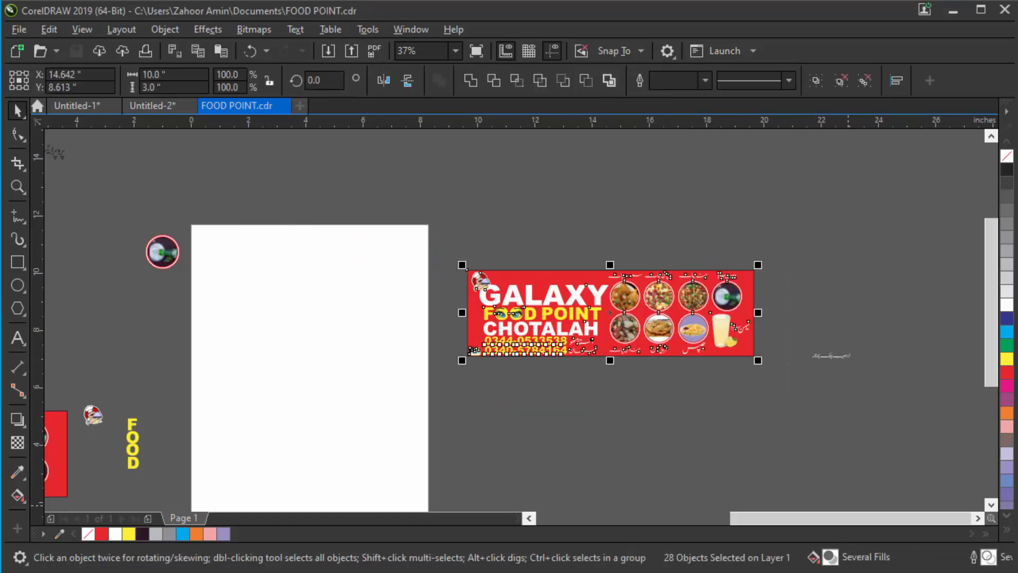
{"action": "left_click", "coordinate": [18, 30]}
{"action": "left_click", "coordinate": [42, 313]}
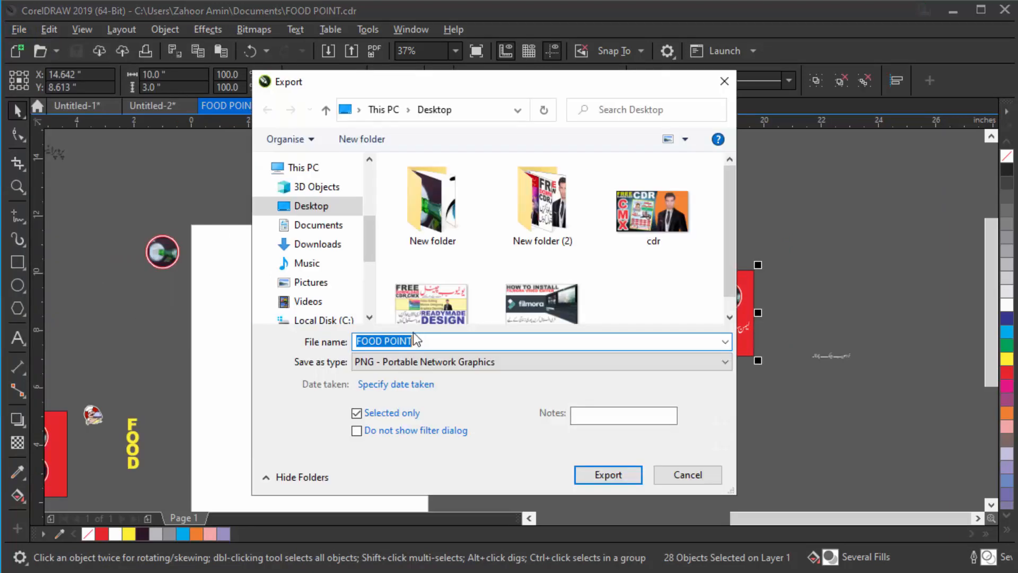
{"action": "left_click", "coordinate": [417, 362]}
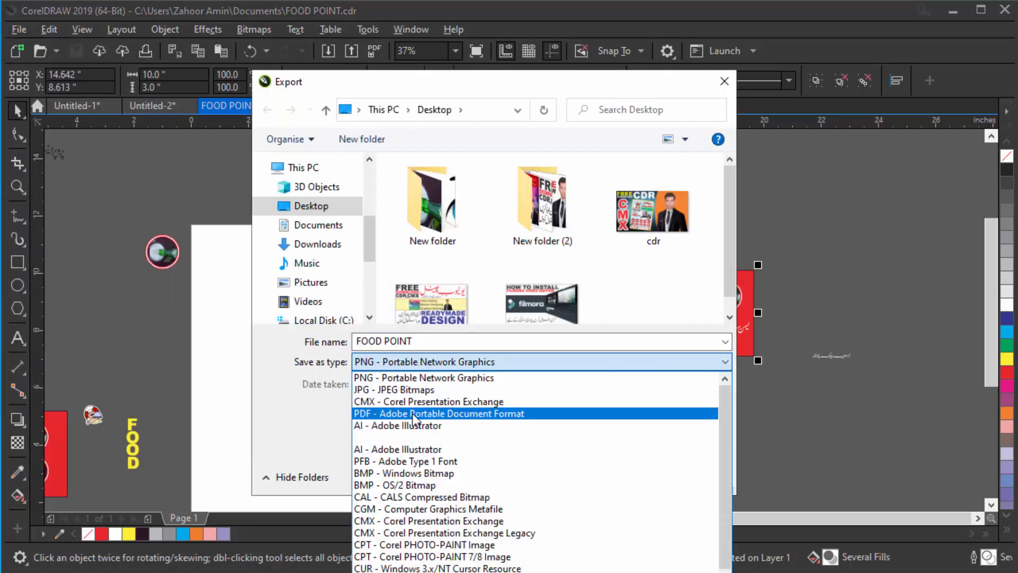
{"action": "left_click", "coordinate": [420, 404]}
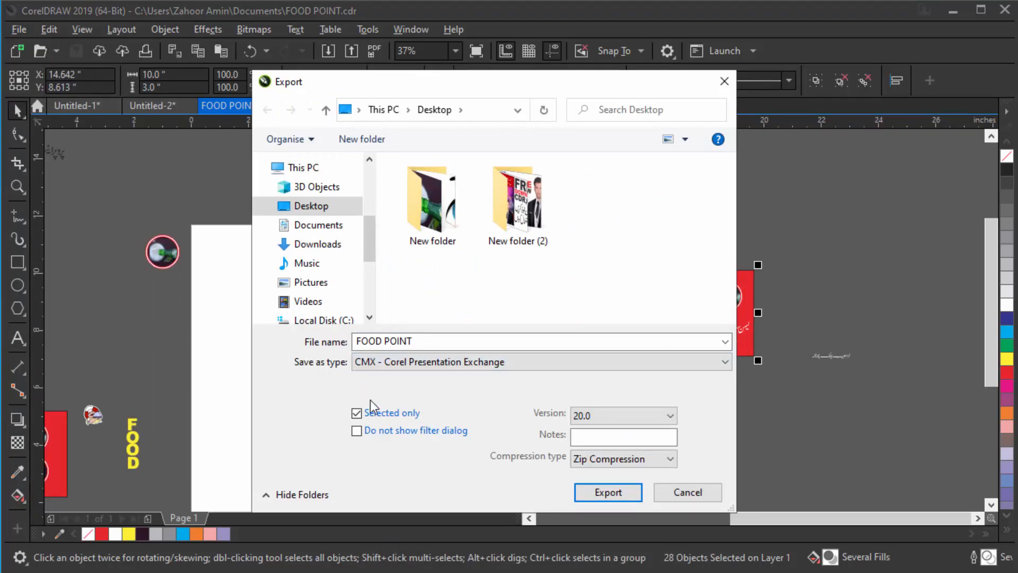